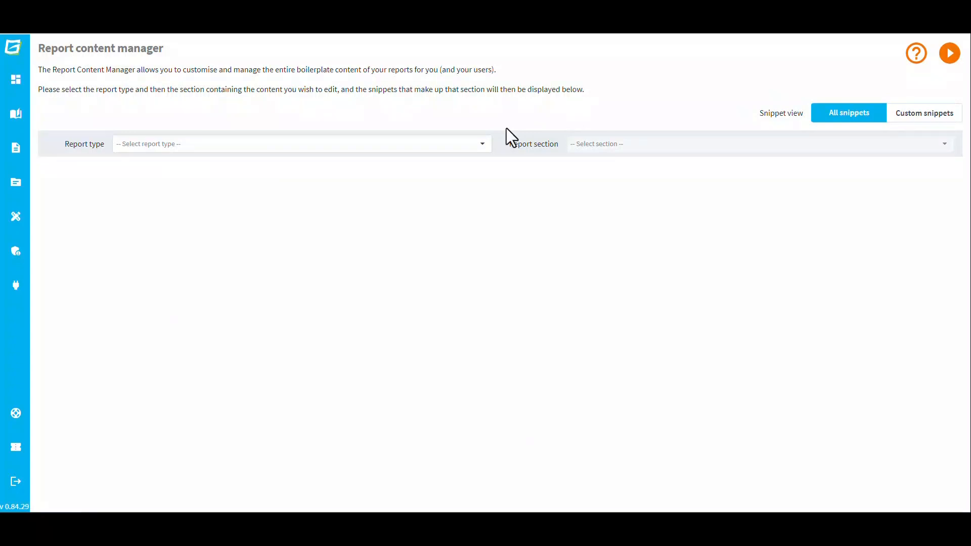
- Display the snippets of the Introduction section for the Suitability Report type
{"action": "left_click", "coordinate": [482, 145]}
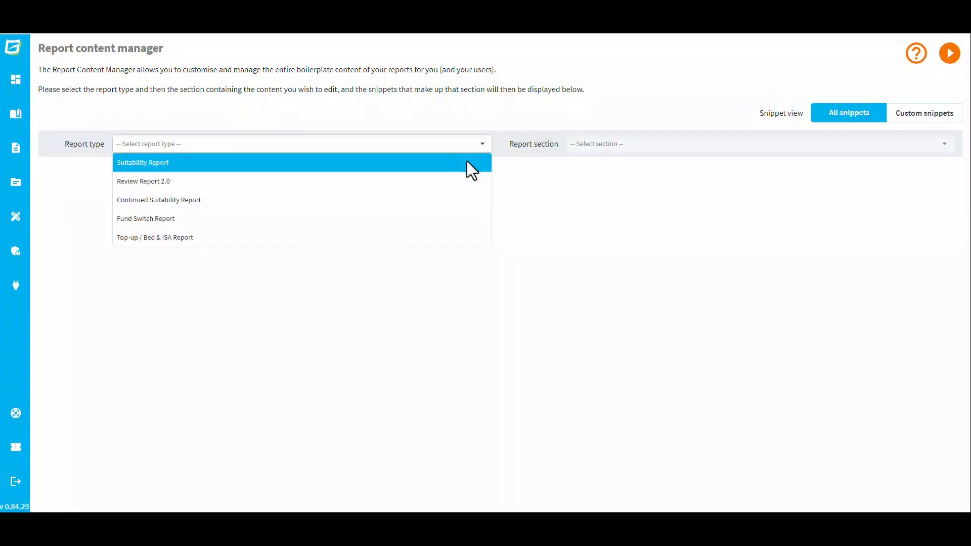
{"action": "left_click", "coordinate": [467, 167]}
{"action": "left_click", "coordinate": [599, 147]}
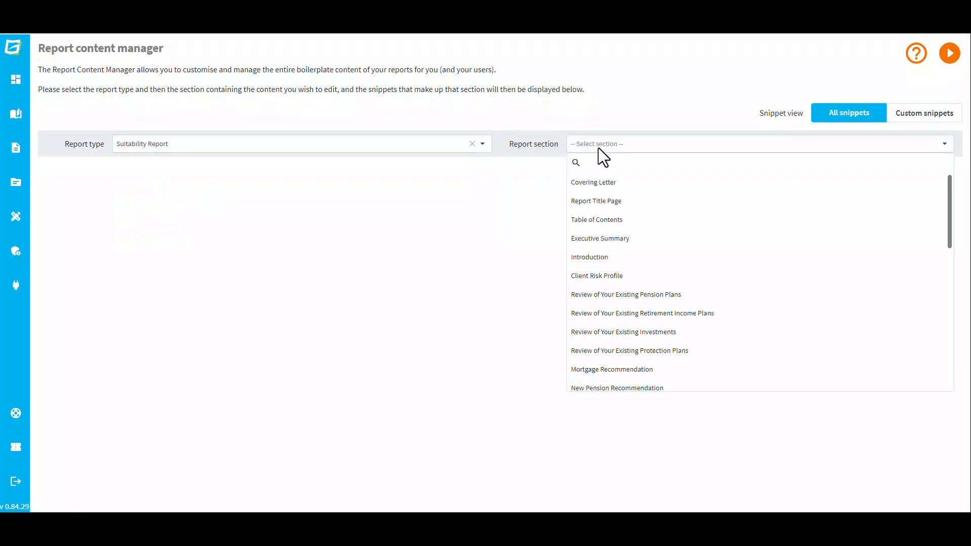
{"action": "left_click", "coordinate": [599, 257]}
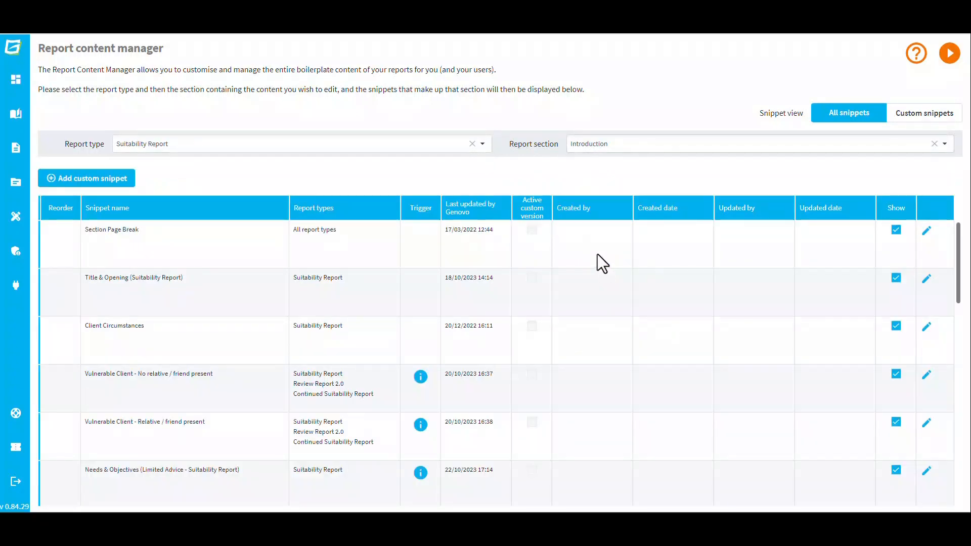
- Open the Needs & Objectives (Full Advice) snippet and start a custom version of it
{"action": "scroll", "coordinate": [597, 254], "scroll_direction": "down", "scroll_amount": 4}
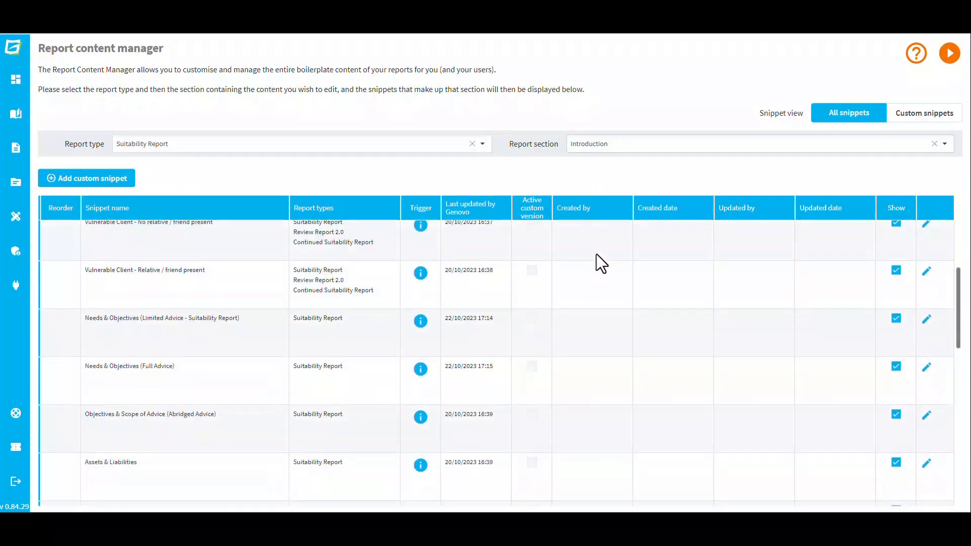
{"action": "scroll", "coordinate": [594, 255], "scroll_direction": "down", "scroll_amount": 9}
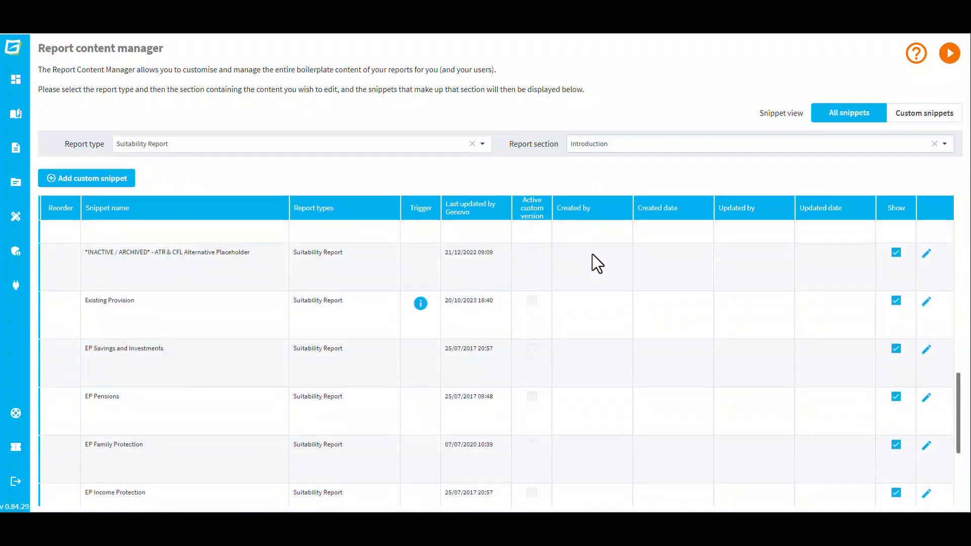
{"action": "scroll", "coordinate": [592, 254], "scroll_direction": "up", "scroll_amount": 6}
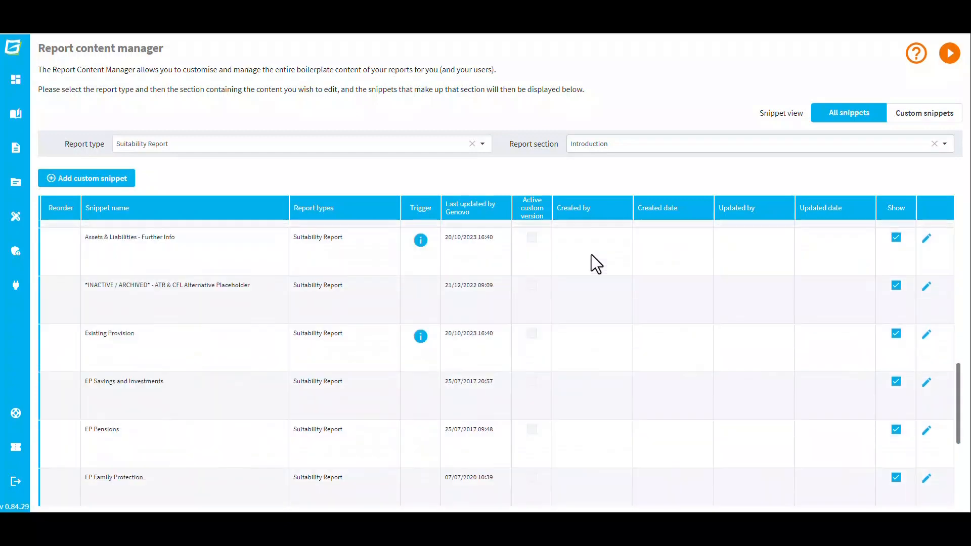
{"action": "scroll", "coordinate": [589, 251], "scroll_direction": "up", "scroll_amount": 9}
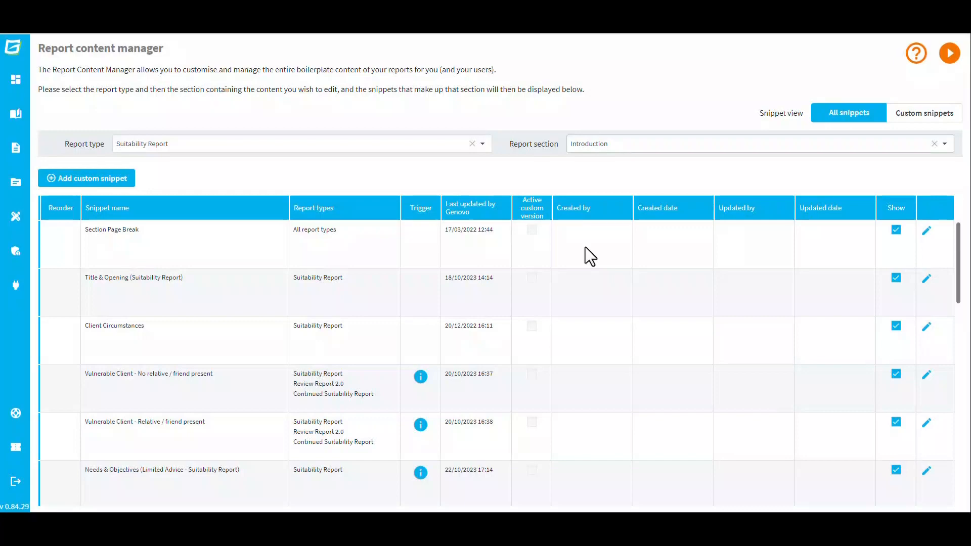
{"action": "scroll", "coordinate": [585, 248], "scroll_direction": "down", "scroll_amount": 1}
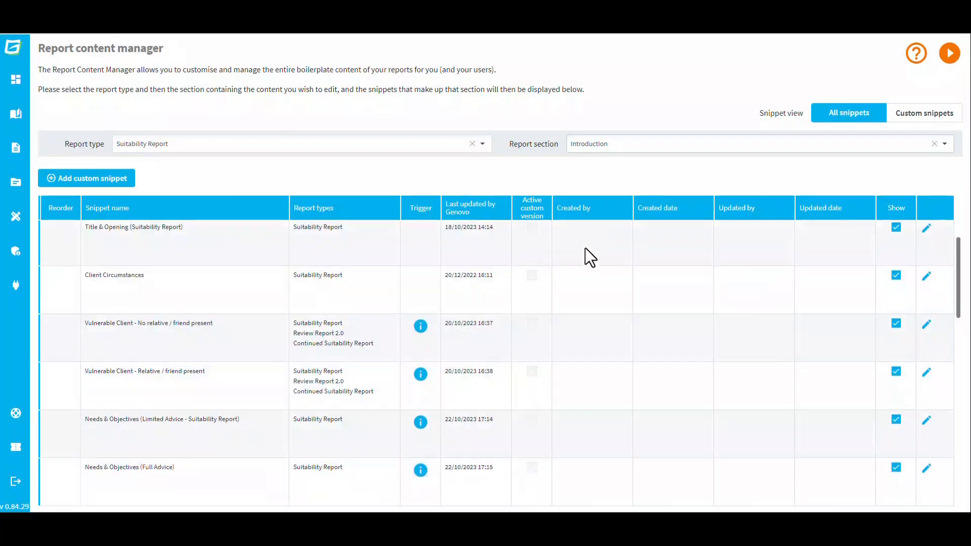
{"action": "scroll", "coordinate": [585, 248], "scroll_direction": "down", "scroll_amount": 1}
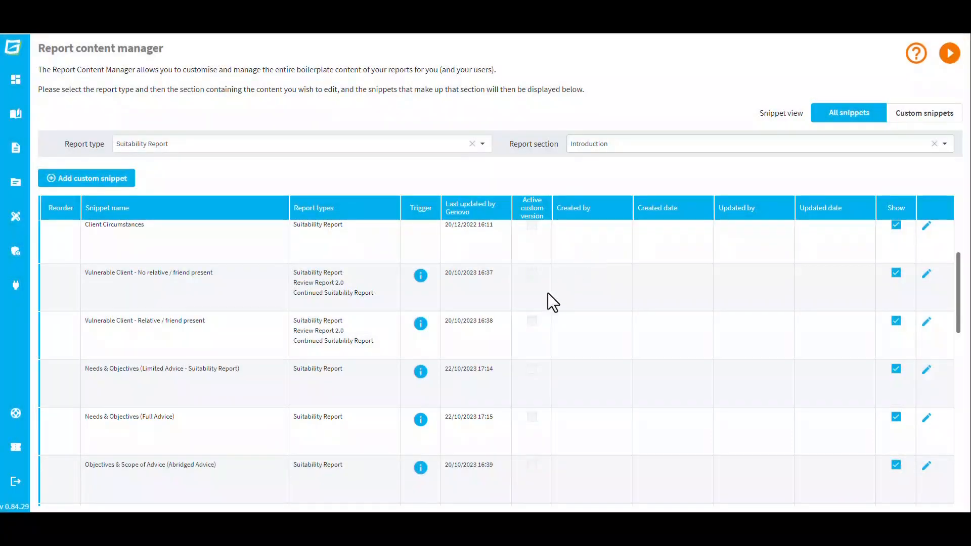
{"action": "mouse_move", "coordinate": [423, 420]}
{"action": "left_click", "coordinate": [927, 420]}
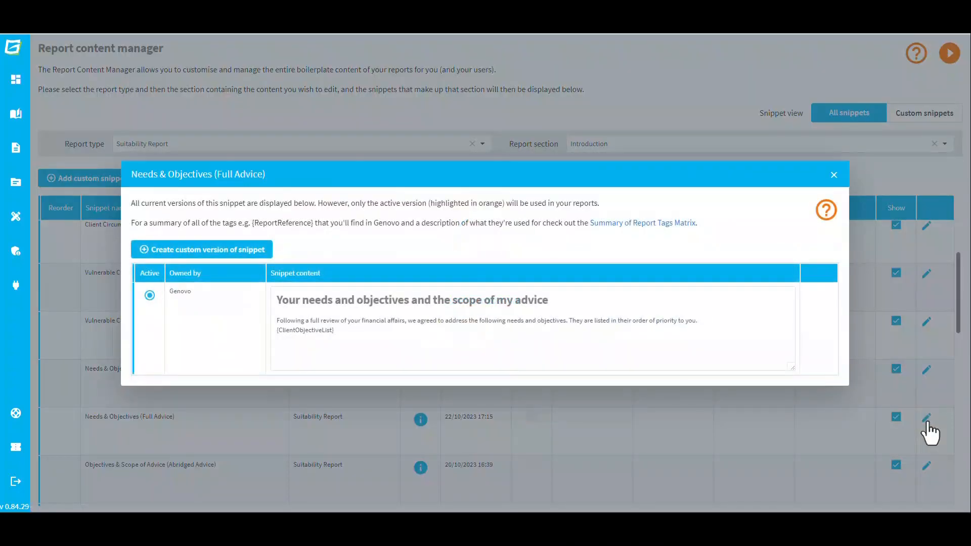
{"action": "left_click", "coordinate": [233, 249]}
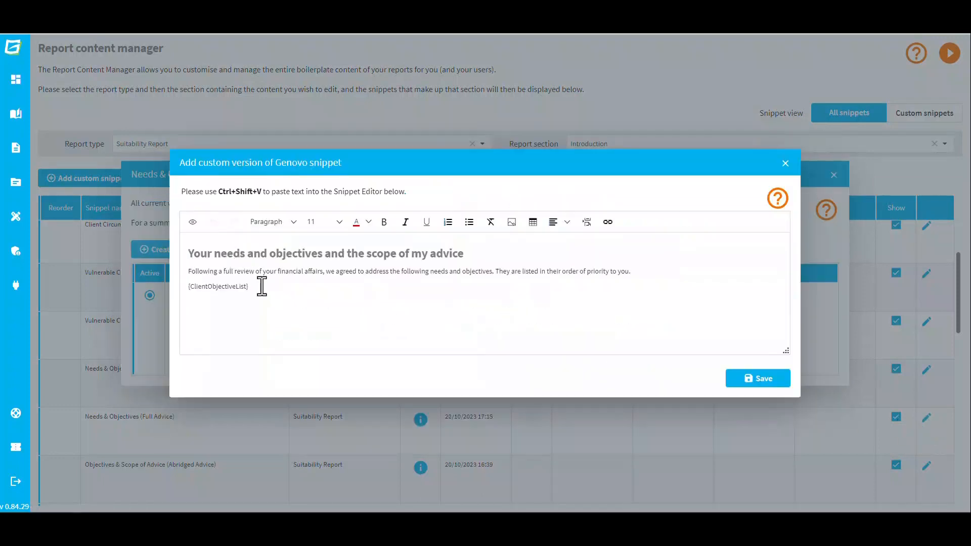
- Replace the entire snippet content with the copied Objectives & Needs text, pasted as plain text
{"action": "left_click_drag", "start_coordinate": [260, 287], "coordinate": [174, 247]}
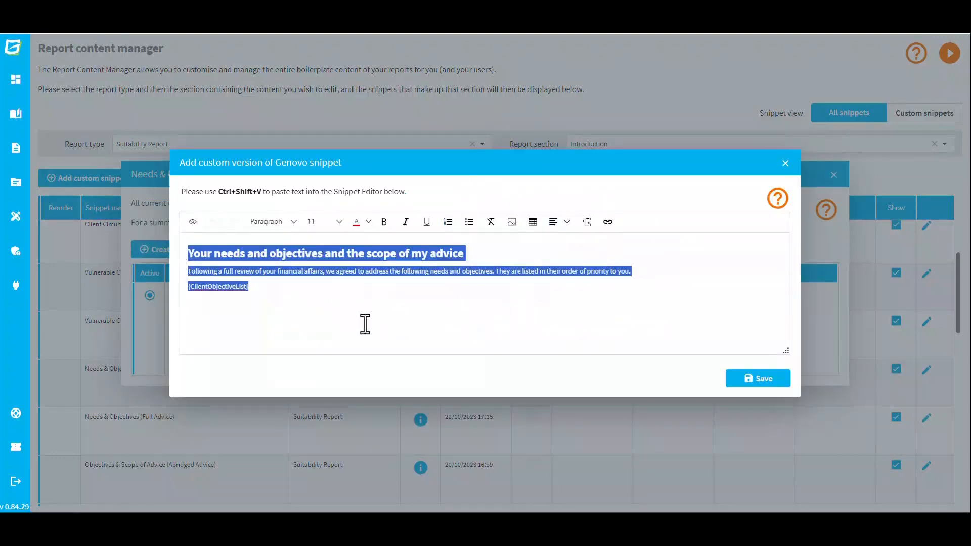
{"action": "key", "text": "BackSpace"}
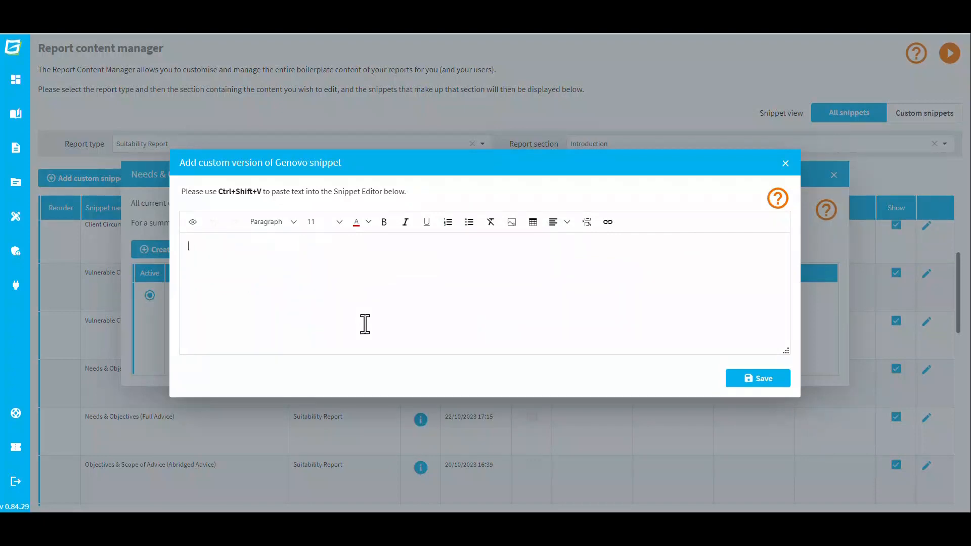
{"action": "key", "text": "ctrl+shift+v"}
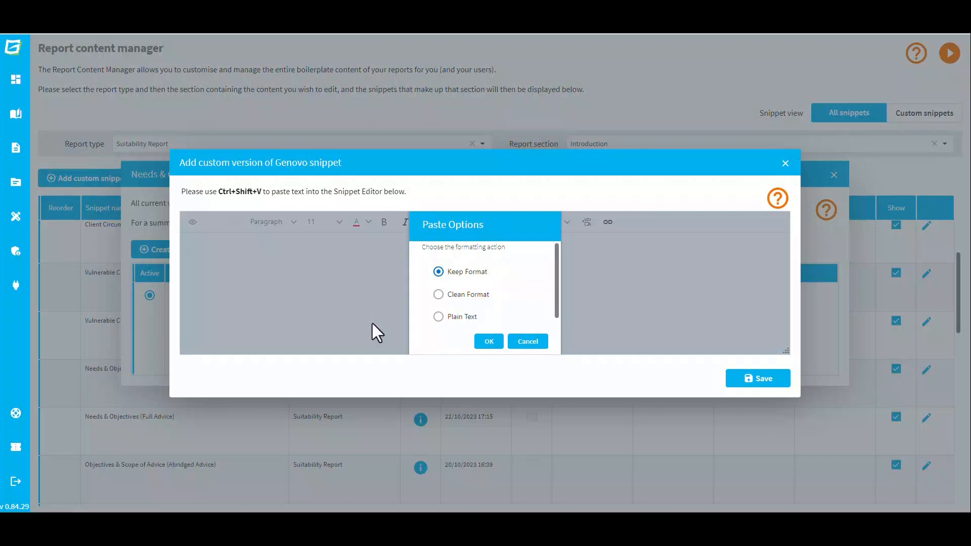
{"action": "left_click", "coordinate": [438, 317]}
{"action": "left_click", "coordinate": [489, 342]}
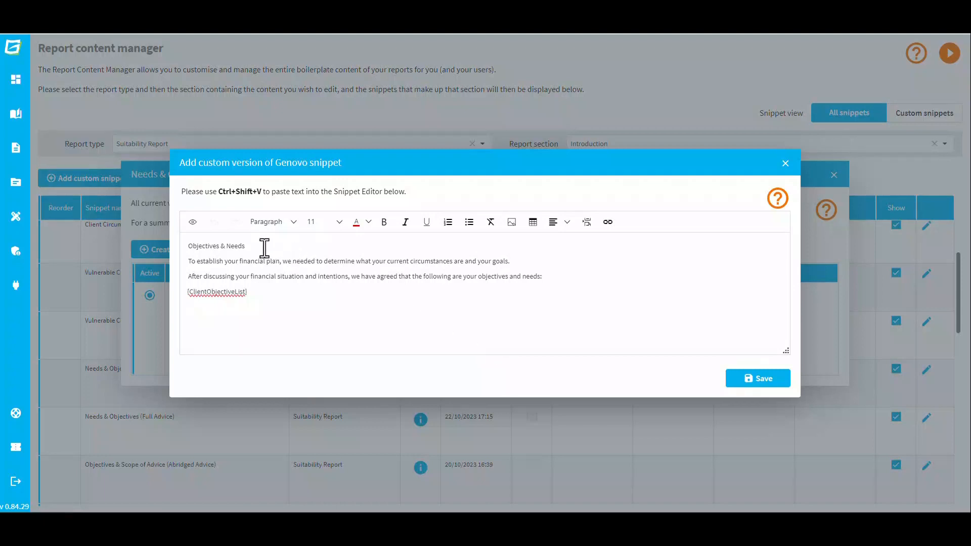
- Format the "Objectives & Needs" line as Heading 2
{"action": "left_click_drag", "start_coordinate": [255, 246], "coordinate": [172, 242]}
{"action": "left_click", "coordinate": [294, 223]}
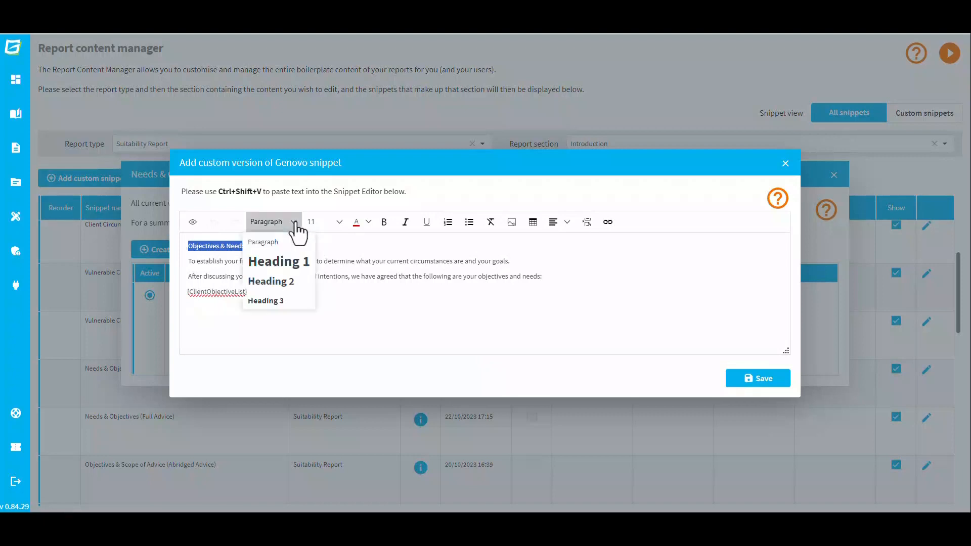
{"action": "left_click", "coordinate": [285, 282]}
- Underline "current circumstances" in the first paragraph and make "objectives and needs" bold in the second
{"action": "left_click_drag", "start_coordinate": [454, 271], "coordinate": [387, 271]}
{"action": "left_click", "coordinate": [427, 224]}
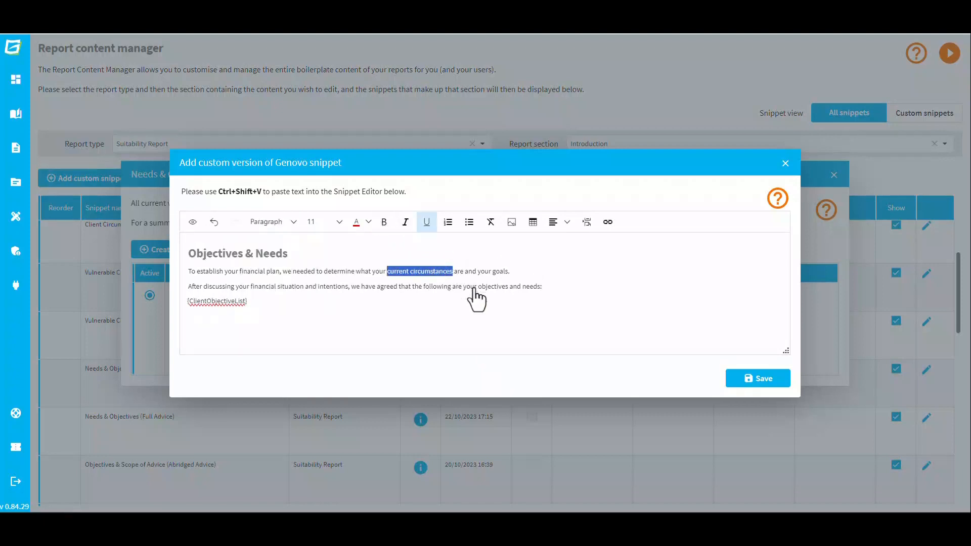
{"action": "left_click", "coordinate": [541, 287]}
{"action": "left_click_drag", "start_coordinate": [541, 287], "coordinate": [478, 287]}
{"action": "left_click", "coordinate": [385, 228]}
{"action": "left_click", "coordinate": [516, 338]}
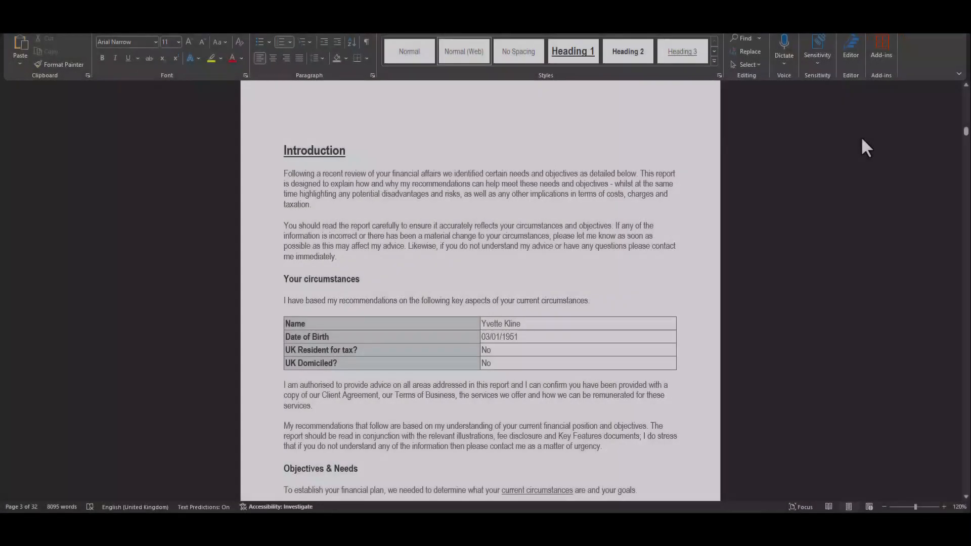
- Switch to the Word report and review its Objectives & Needs section below the client circumstances table
{"action": "scroll", "coordinate": [860, 135], "scroll_direction": "down", "scroll_amount": 5}
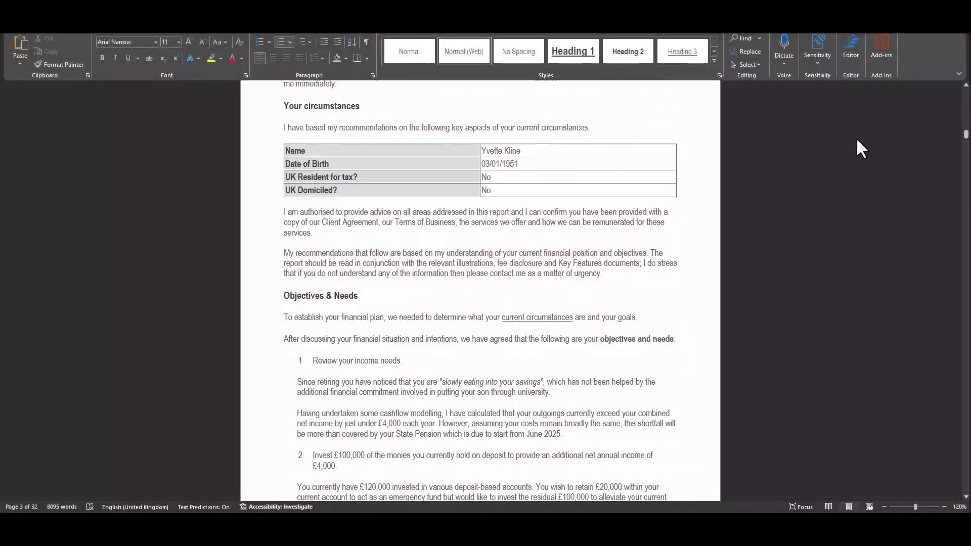
{"action": "scroll", "coordinate": [855, 143], "scroll_direction": "down", "scroll_amount": 3}
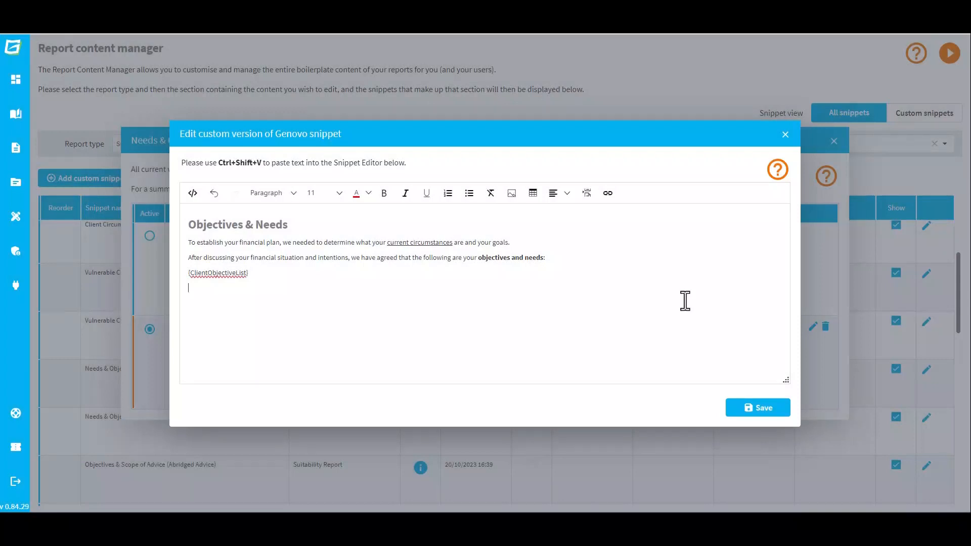
- Paste the Goals and Objectives pyramid image below the [ClientObjectiveList] tag and shrink it to about half its size
{"action": "key", "text": "ctrl+v"}
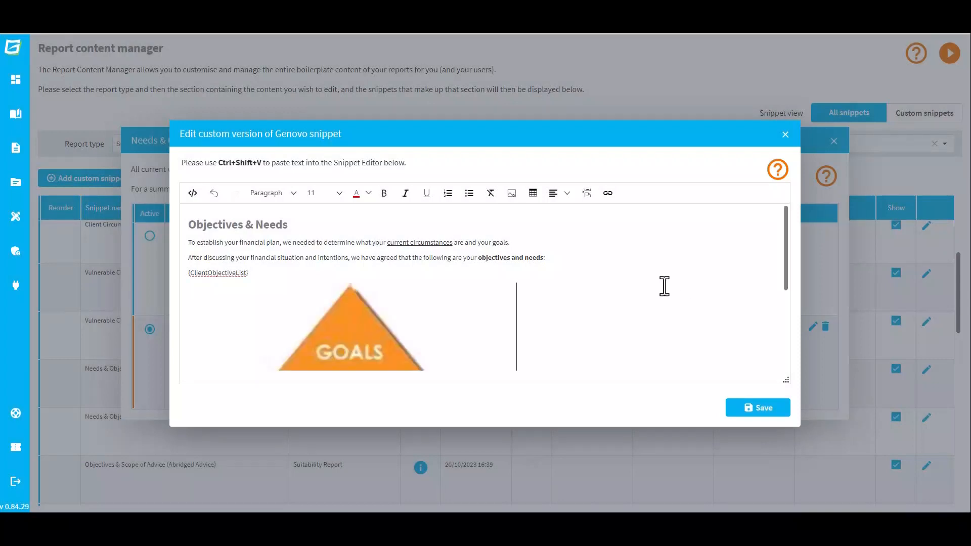
{"action": "scroll", "coordinate": [663, 286], "scroll_direction": "down", "scroll_amount": 2}
{"action": "left_click", "coordinate": [472, 297]}
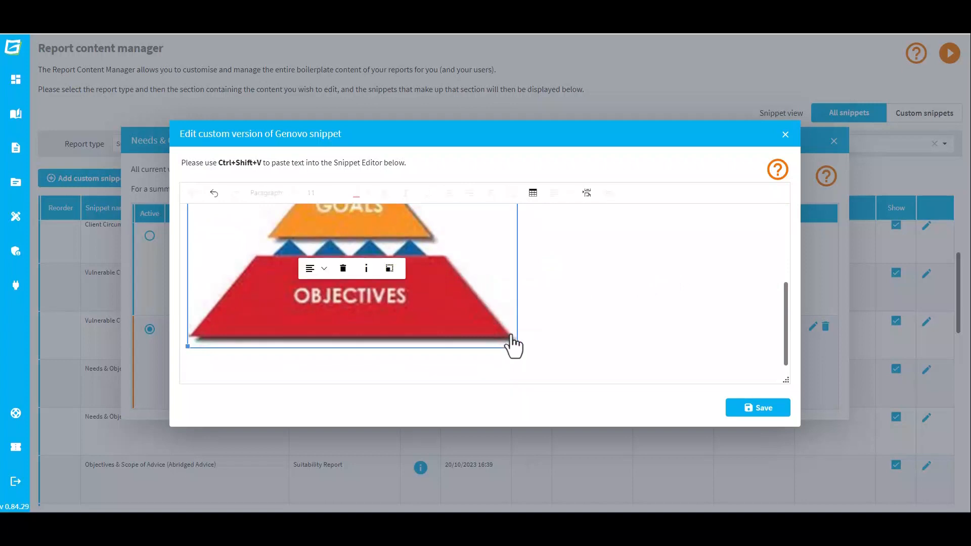
{"action": "left_click_drag", "start_coordinate": [518, 349], "coordinate": [203, 253]}
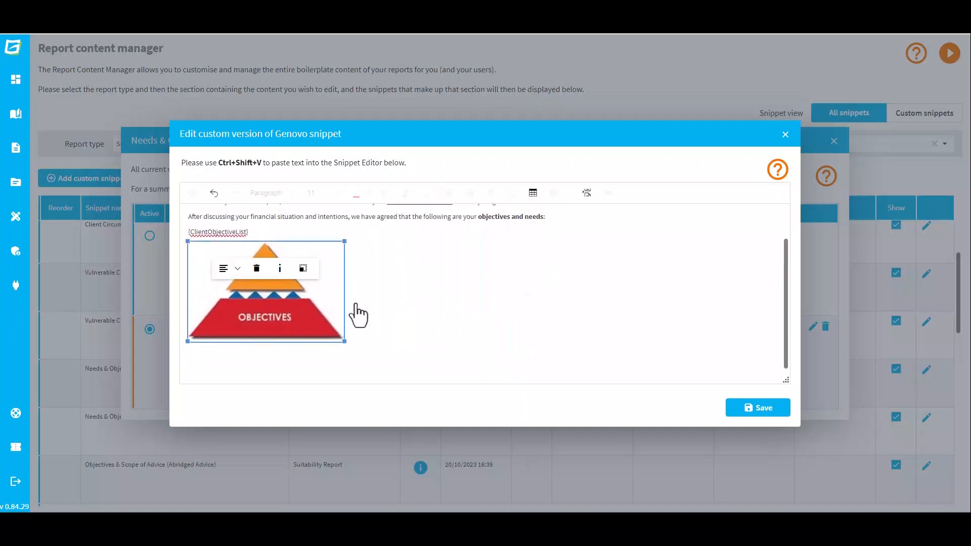
{"action": "left_click", "coordinate": [408, 323]}
- Insert a table with 3 rows, 3 columns, a first-row header and 100% width below the pyramid image
{"action": "key", "text": "Return"}
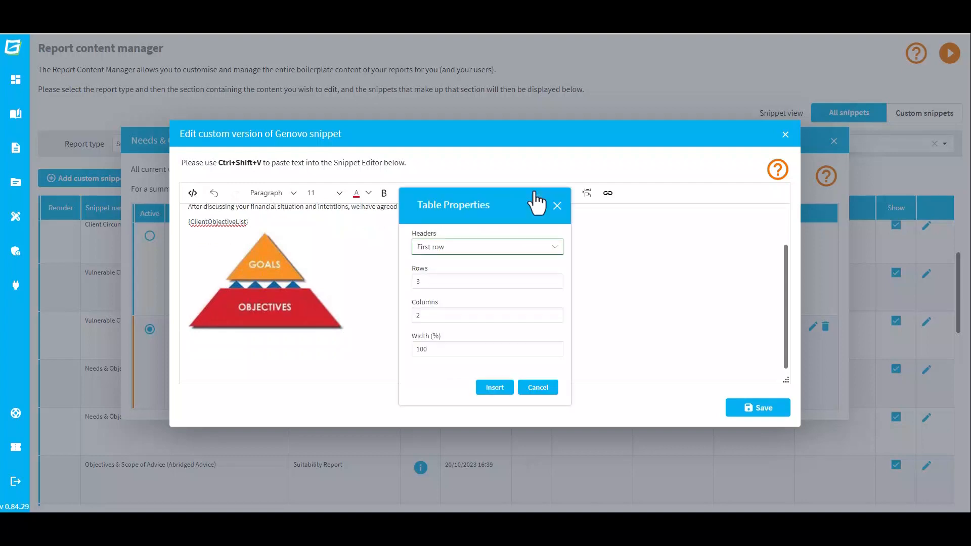
{"action": "left_click", "coordinate": [479, 316]}
{"action": "key", "text": "BackSpace"}
{"action": "type", "text": "3"}
{"action": "left_click", "coordinate": [493, 389]}
- Fill the table's header cells with "High Priority Goals", "Medium Priority Goals" and "Low Priority Goals" as plain text
{"action": "left_click", "coordinate": [353, 348]}
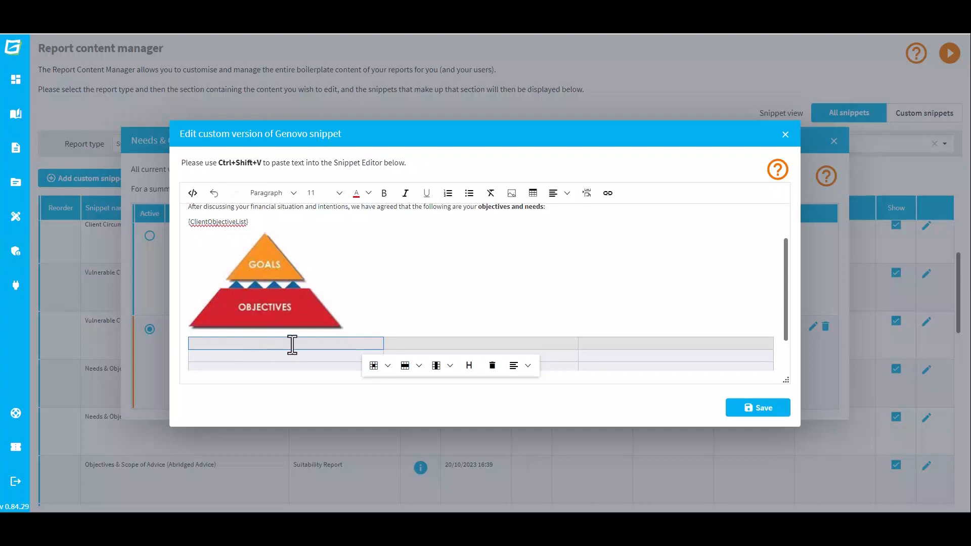
{"action": "key", "text": "ctrl+shift+v"}
{"action": "left_click", "coordinate": [448, 316]}
{"action": "left_click", "coordinate": [485, 342]}
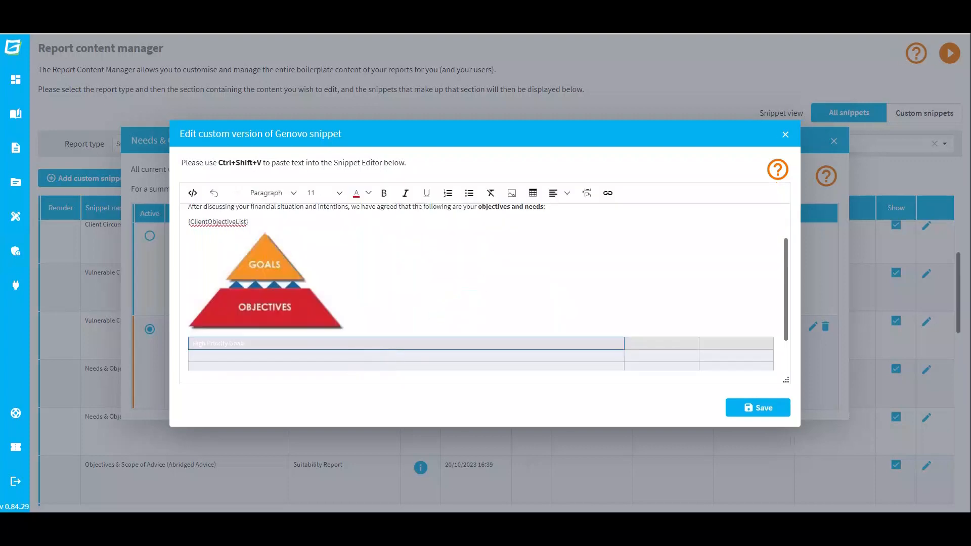
{"action": "left_click", "coordinate": [676, 346]}
{"action": "type", "text": "Medium Priority Goals"}
{"action": "left_click", "coordinate": [485, 341]}
{"action": "left_click", "coordinate": [756, 347]}
{"action": "type", "text": "Low Priority Goals"}
{"action": "left_click", "coordinate": [484, 342]}
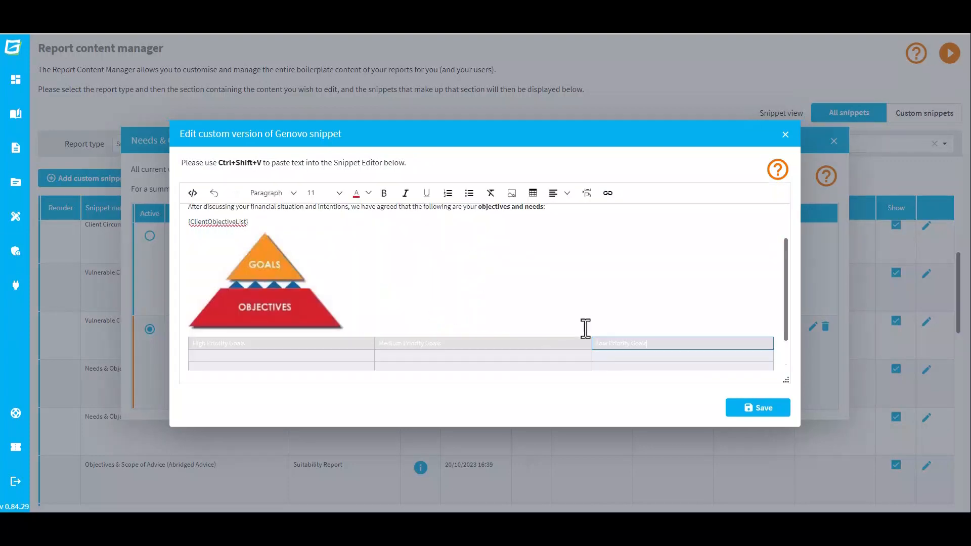
- Paste "Write your will to ensure your estate goes where you want it to on death." as plain text under High Priority Goals
{"action": "scroll", "coordinate": [585, 329], "scroll_direction": "down", "scroll_amount": 1}
{"action": "left_click", "coordinate": [303, 318]}
{"action": "key", "text": "ctrl+shift+v"}
{"action": "left_click", "coordinate": [456, 319]}
{"action": "left_click", "coordinate": [485, 341]}
- Enter "Make further provision for your retirement so that you can retire at age 60." and "Make financial gifts to your children." under Medium and Low Priority
{"action": "left_click", "coordinate": [611, 318]}
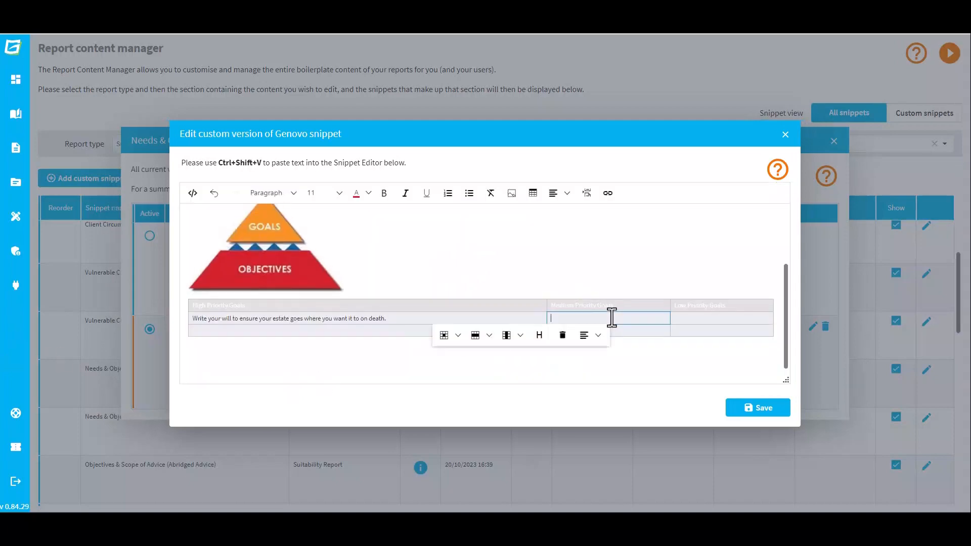
{"action": "type", "text": "Make further provision for your retirement so that you can retire at age 60."}
{"action": "left_click", "coordinate": [484, 341]}
{"action": "left_click", "coordinate": [748, 318]}
{"action": "type", "text": "Make financial gifts to your children."}
{"action": "left_click", "coordinate": [484, 341]}
- Fill the last row with "Ensure you can pay your bills if you're unable to work due to illness.", "Build a ‘rainy day’ fund." and "Buy a Ferrari."
{"action": "left_click", "coordinate": [354, 331]}
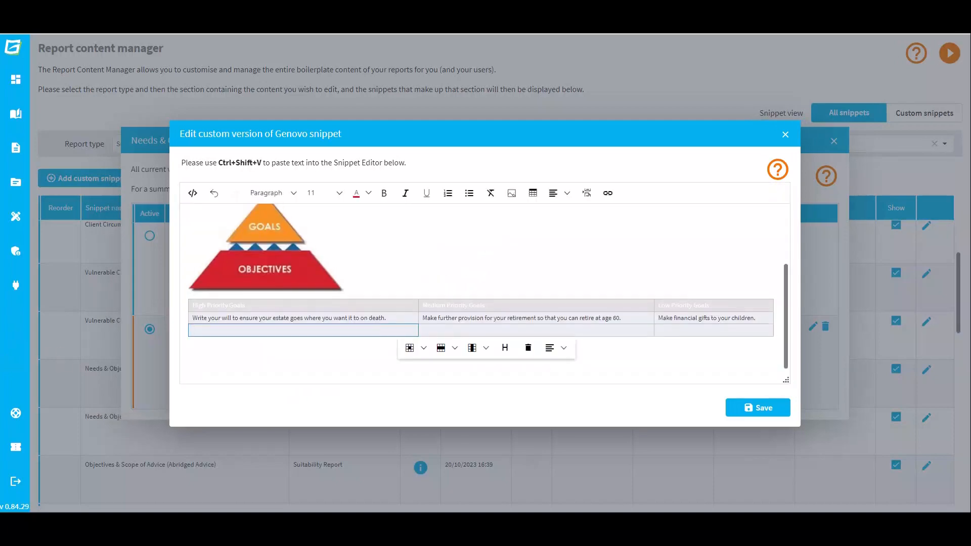
{"action": "key", "text": "ctrl+shift+v"}
{"action": "left_click", "coordinate": [484, 342]}
{"action": "left_click", "coordinate": [534, 330]}
{"action": "type", "text": "Build a ‘rainy day’ fund."}
{"action": "left_click", "coordinate": [485, 341]}
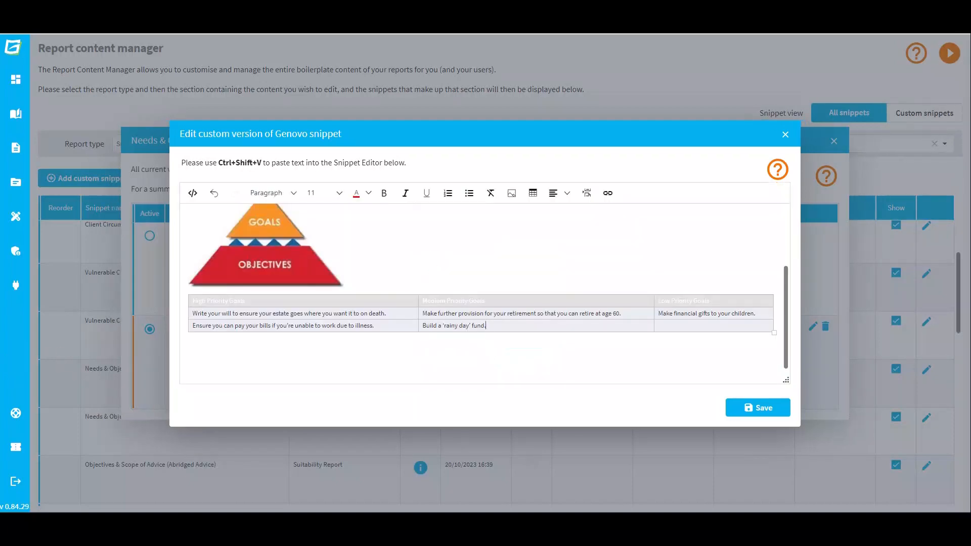
{"action": "left_click", "coordinate": [698, 331]}
{"action": "type", "text": "Buy a Ferrari."}
{"action": "left_click", "coordinate": [485, 342]}
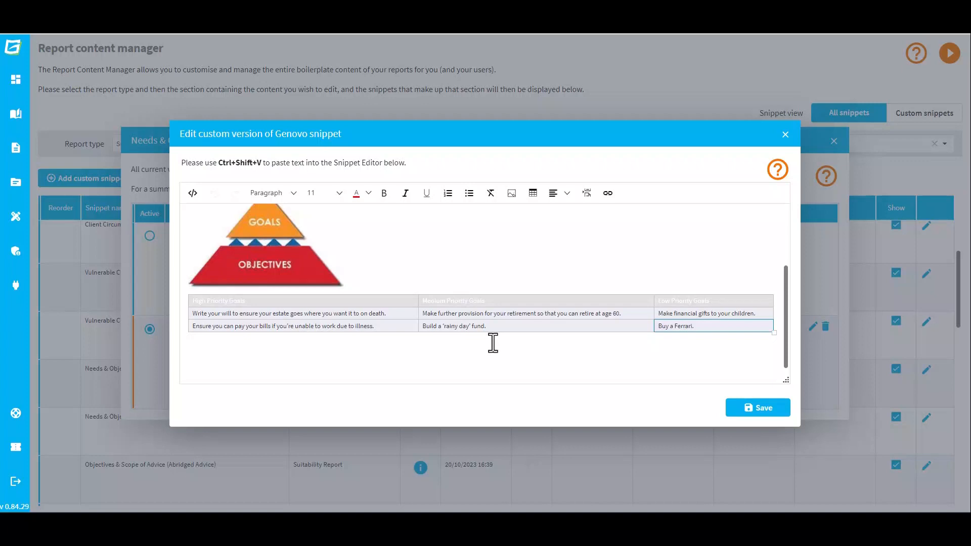
- Save the custom version of the snippet and close the Needs & Objectives (Full Advice) version list
{"action": "scroll", "coordinate": [492, 344], "scroll_direction": "up", "scroll_amount": 3}
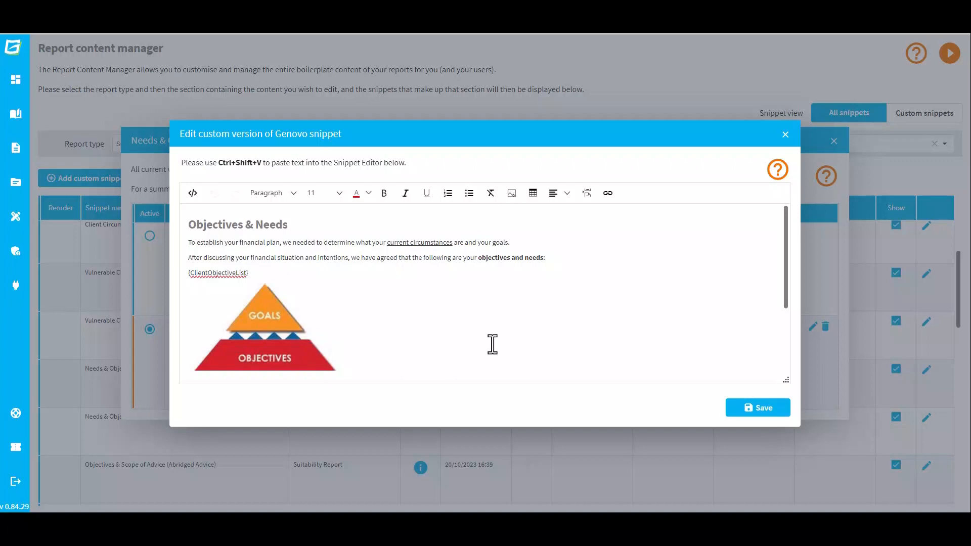
{"action": "left_click", "coordinate": [762, 408]}
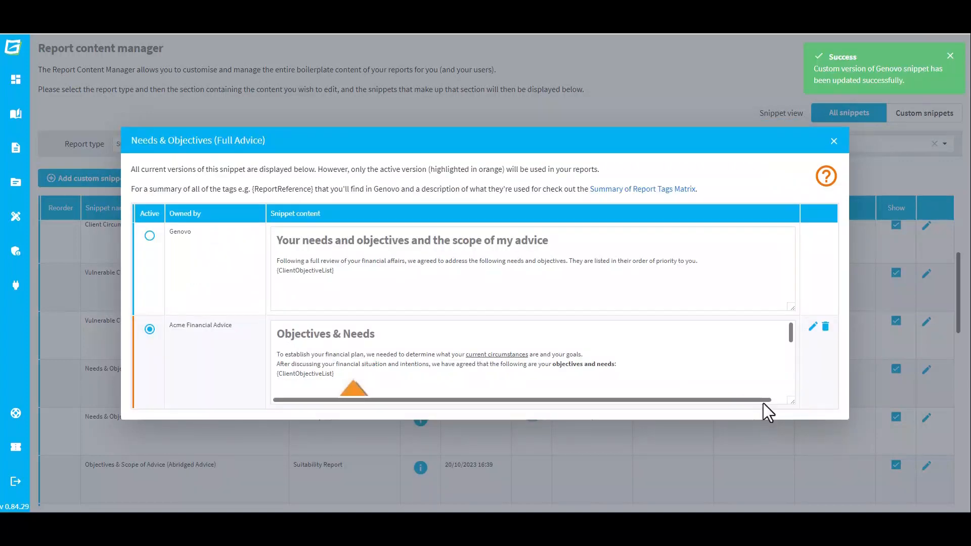
{"action": "mouse_move", "coordinate": [790, 340]}
{"action": "left_mouse_down"}
{"action": "mouse_move", "coordinate": [792, 393]}
{"action": "mouse_move", "coordinate": [788, 338]}
{"action": "left_mouse_up"}
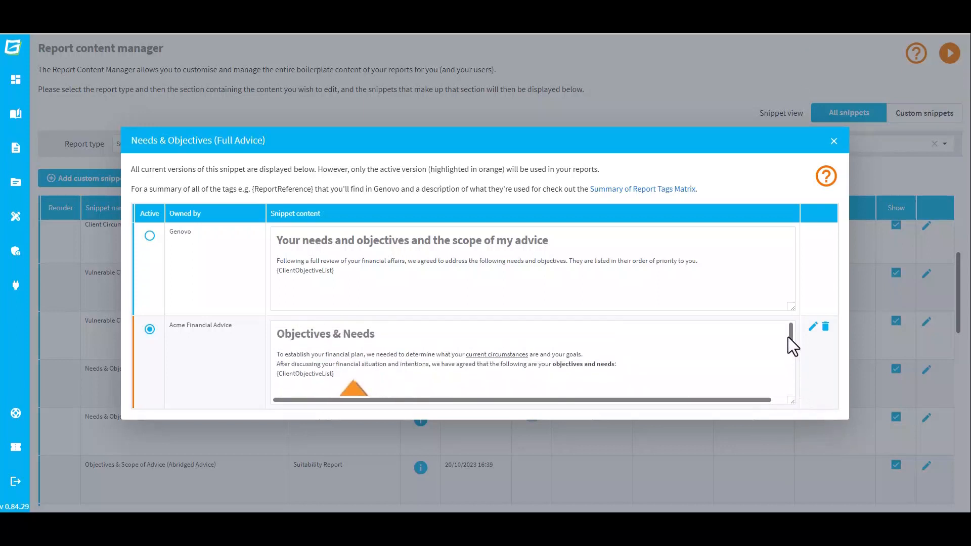
{"action": "left_click", "coordinate": [834, 143]}
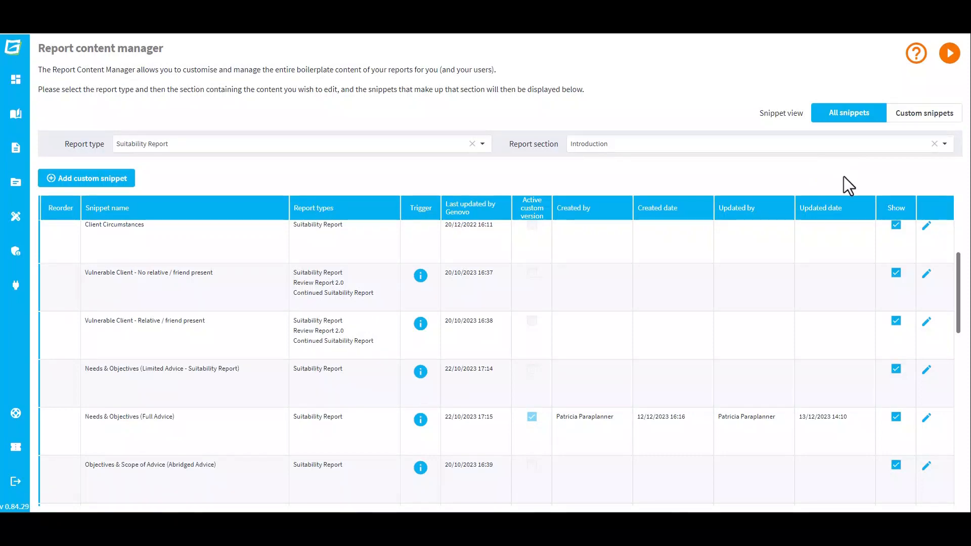
- Review the available versions of the Needs & Objectives (Full Advice) snippet and close the list
{"action": "left_click", "coordinate": [926, 424]}
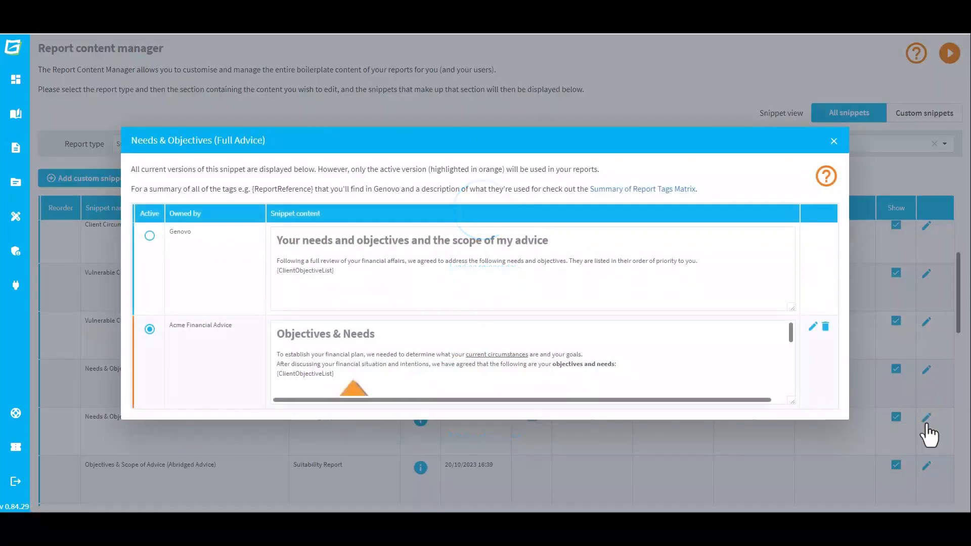
{"action": "left_click", "coordinate": [834, 141]}
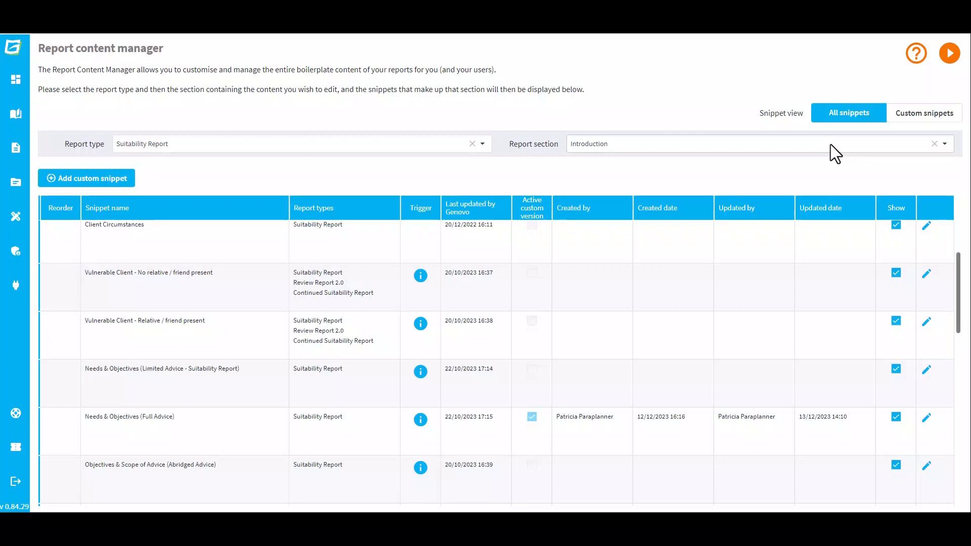
- Start a custom snippet named "Ongoing Service Proposition" for the Suitability Report and Review Report 2.0 report types
{"action": "left_click", "coordinate": [125, 184]}
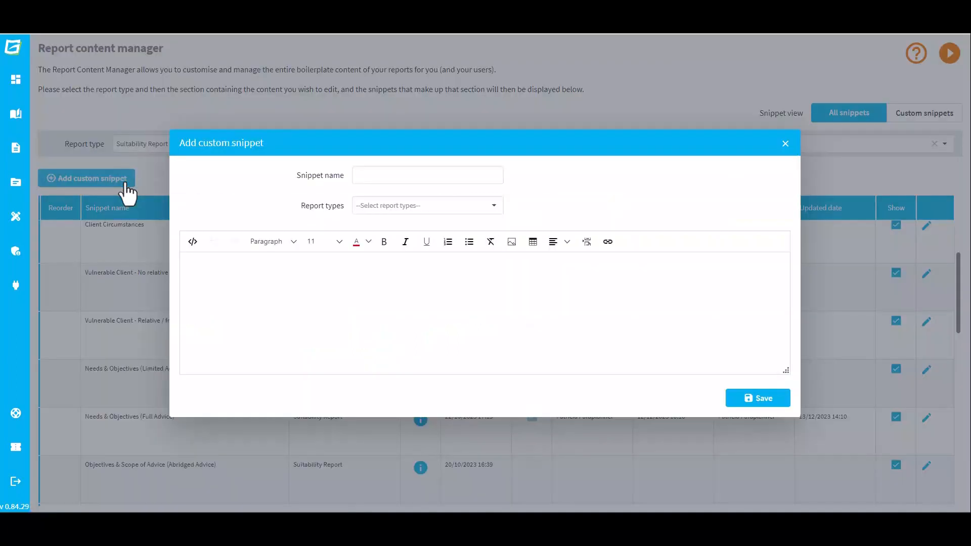
{"action": "left_click", "coordinate": [393, 175]}
{"action": "type", "text": "Ongoing Service Proposition"}
{"action": "left_click", "coordinate": [494, 205]}
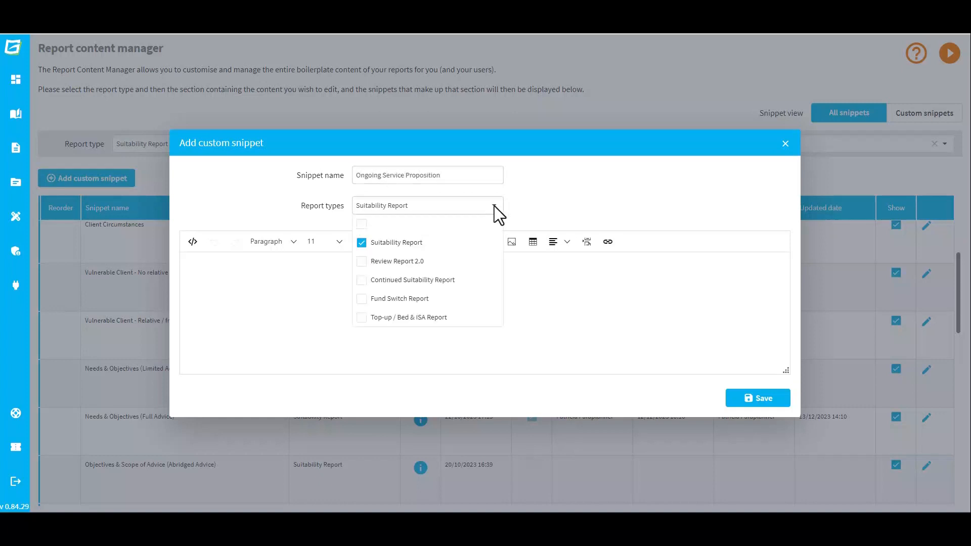
{"action": "left_click", "coordinate": [367, 261]}
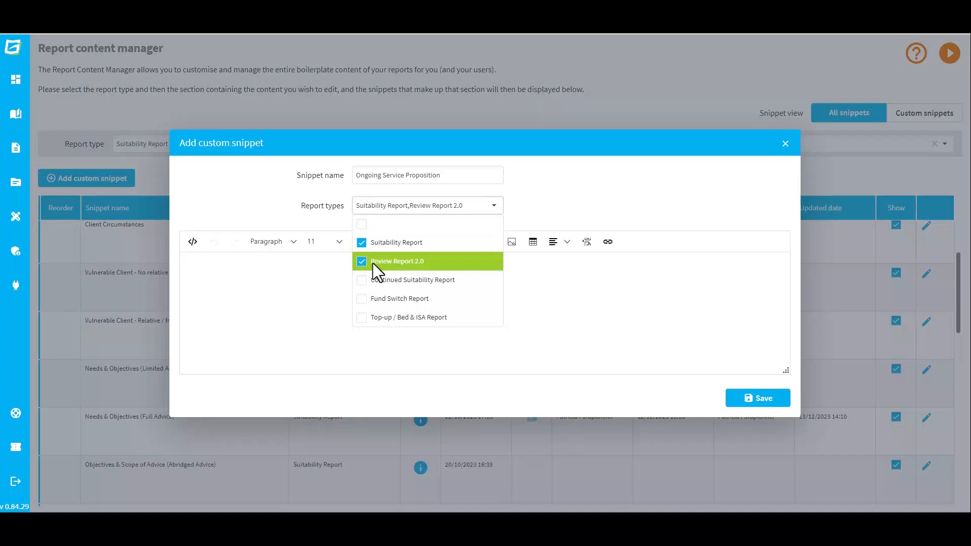
- Paste the ongoing service text into the snippet as plain text, bullet the review items from "Regular valuation report of holdings." onward, and save the snippet
{"action": "left_click", "coordinate": [297, 280]}
{"action": "key", "text": "ctrl+v"}
{"action": "left_click", "coordinate": [440, 338]}
{"action": "left_click", "coordinate": [488, 361]}
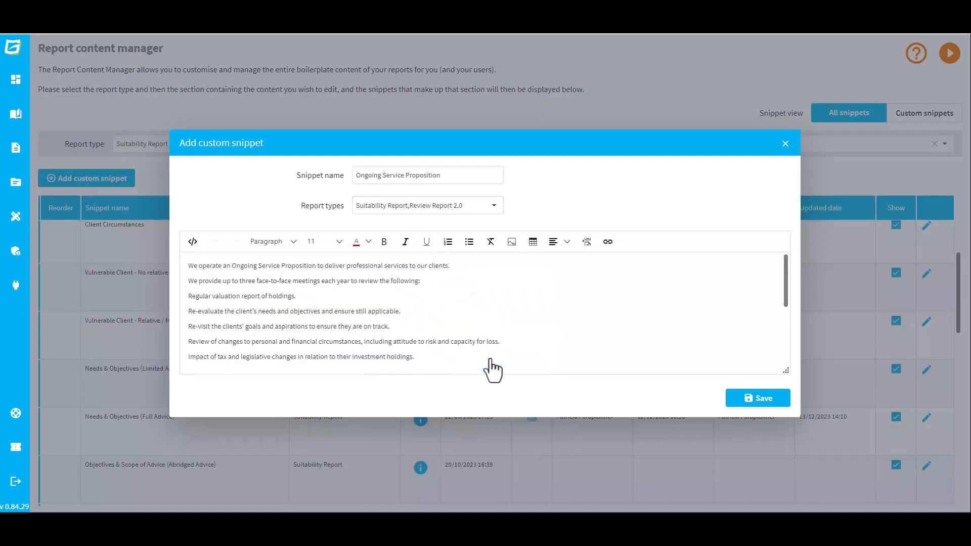
{"action": "left_click_drag", "start_coordinate": [194, 297], "coordinate": [396, 389]}
{"action": "left_click", "coordinate": [469, 241]}
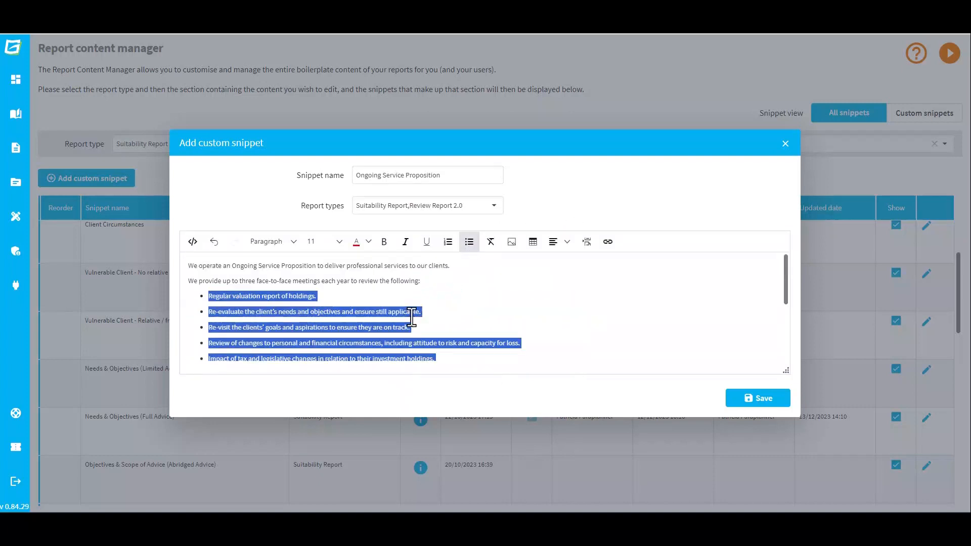
{"action": "left_click", "coordinate": [755, 402]}
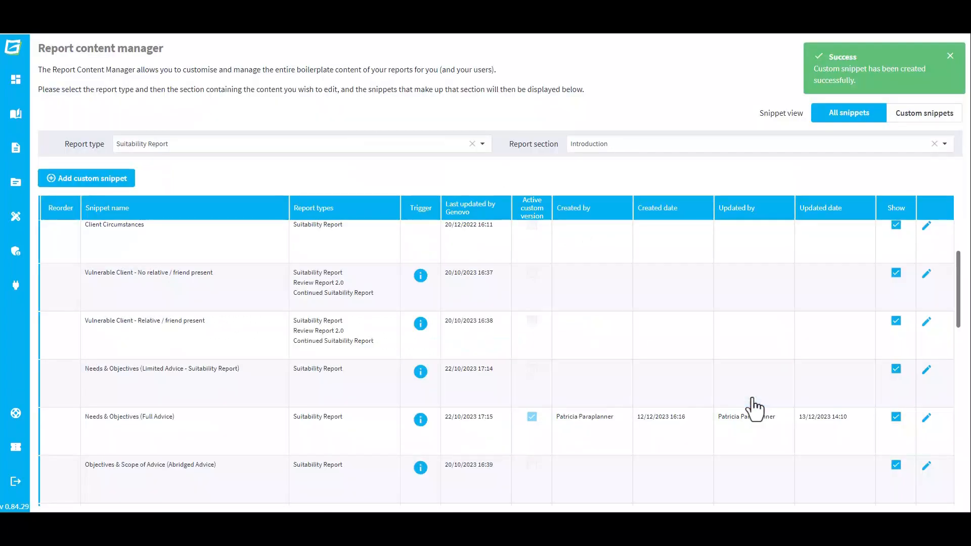
- Move the Ongoing Service Proposition snippet above Attitude to Transfer Risk (DB only) in the Introduction section
{"action": "scroll", "coordinate": [752, 399], "scroll_direction": "down", "scroll_amount": 8}
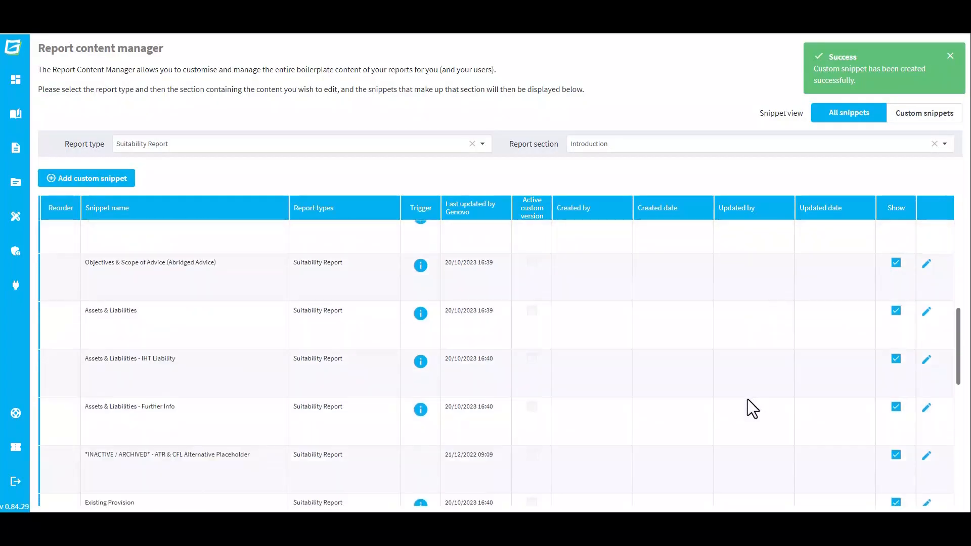
{"action": "scroll", "coordinate": [742, 402], "scroll_direction": "down", "scroll_amount": 5}
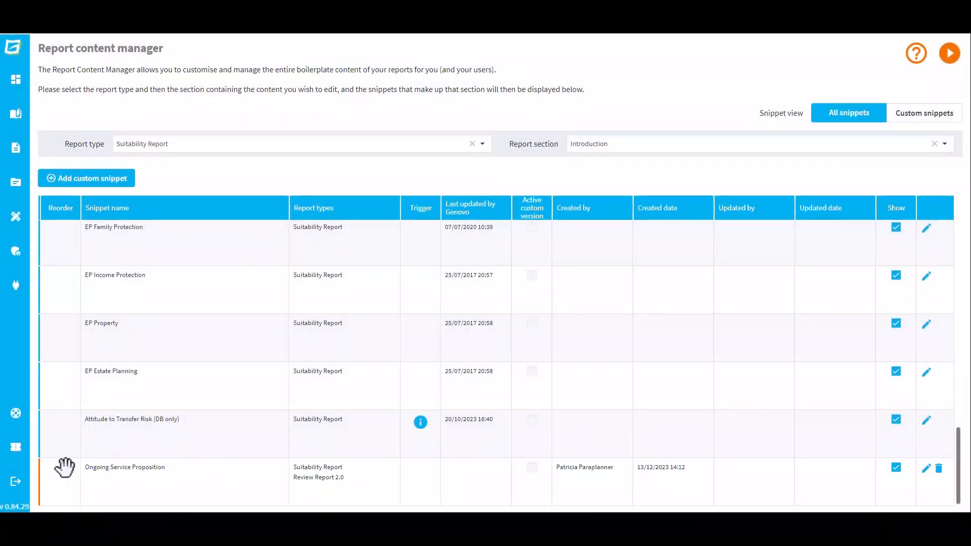
{"action": "left_click_drag", "start_coordinate": [60, 468], "coordinate": [64, 421]}
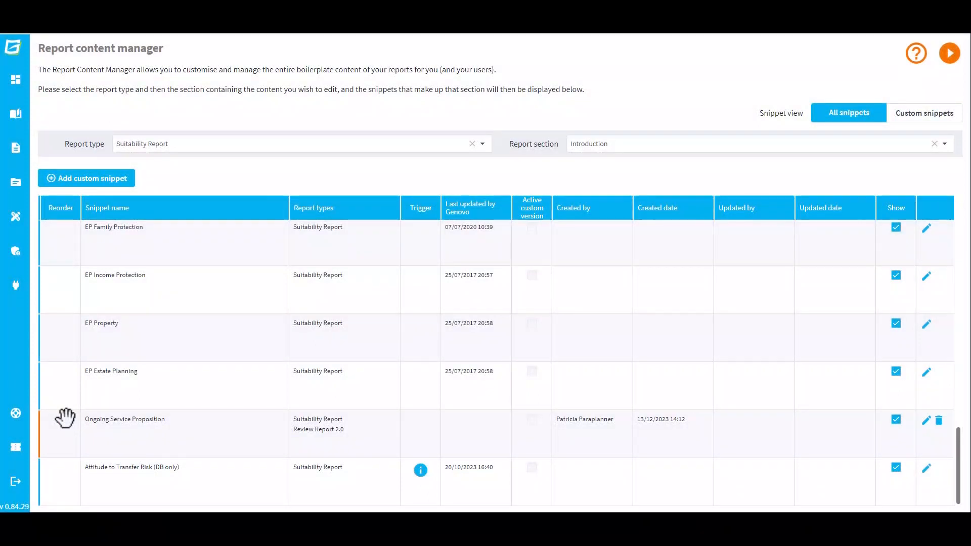
- In the Adviser / Client Declaration section, hide the Client Declaration snippets for Single Private, Multiple Private, and Corporate and Trust
{"action": "left_click", "coordinate": [706, 143]}
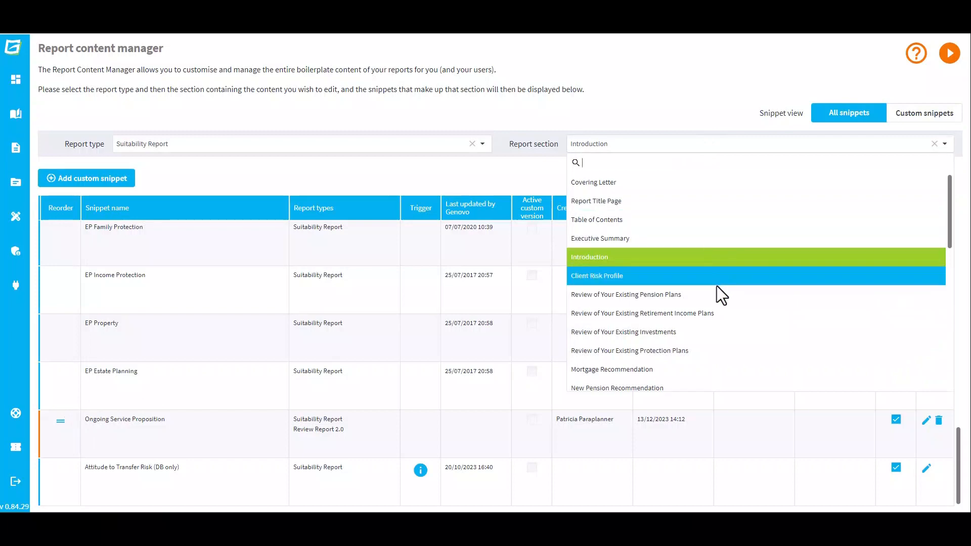
{"action": "scroll", "coordinate": [717, 288], "scroll_direction": "down", "scroll_amount": 4}
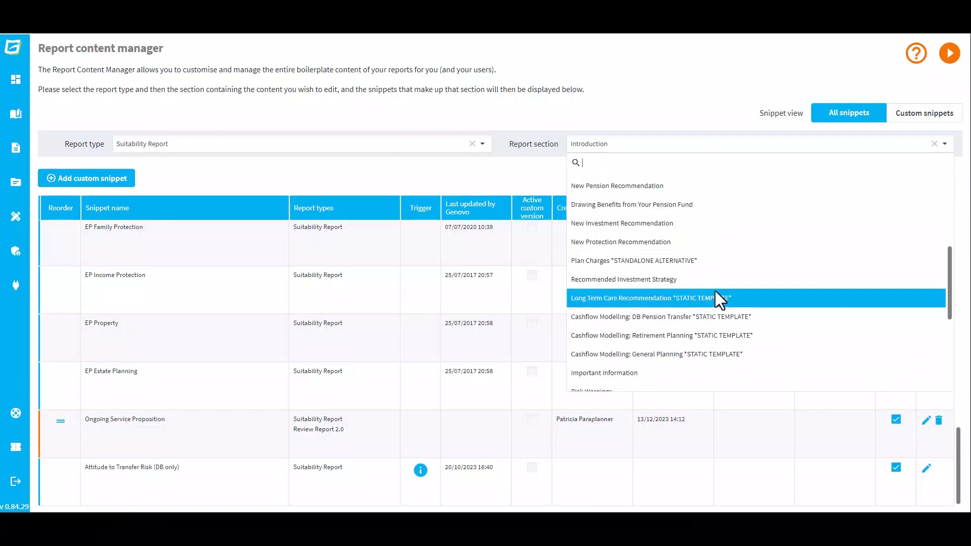
{"action": "scroll", "coordinate": [714, 292], "scroll_direction": "down", "scroll_amount": 2}
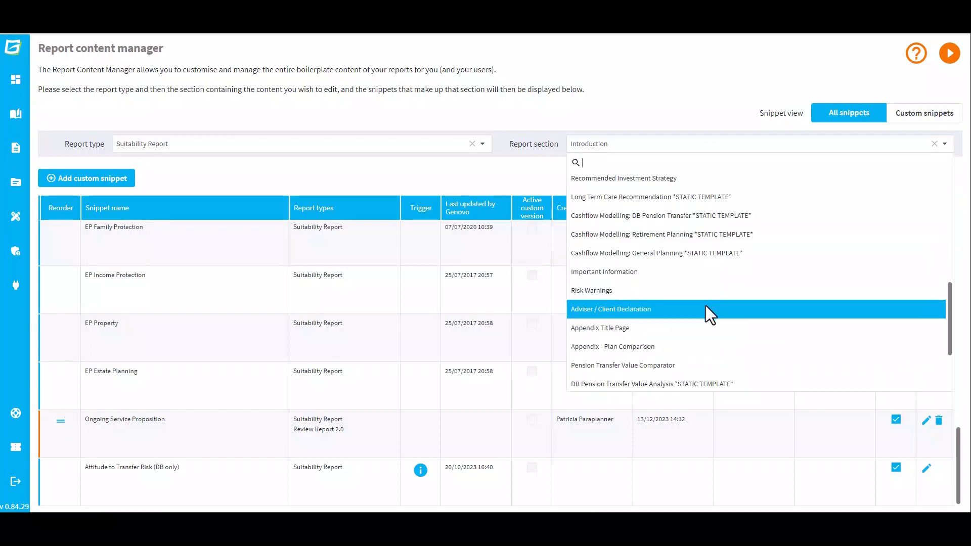
{"action": "left_click", "coordinate": [706, 308]}
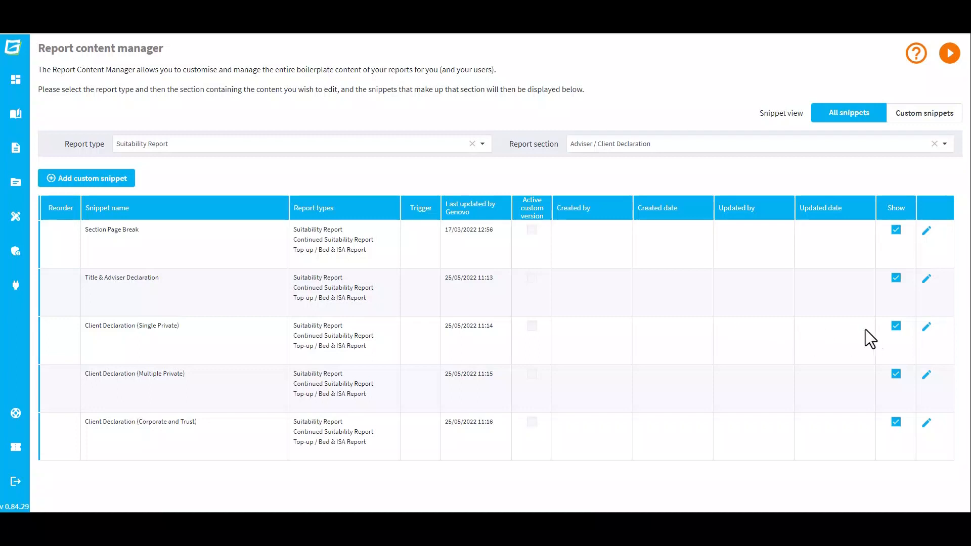
{"action": "left_click", "coordinate": [895, 328]}
{"action": "left_click", "coordinate": [896, 375]}
{"action": "left_click", "coordinate": [897, 424]}
- Switch the snippet view to custom snippets and open the filter choices
{"action": "left_click", "coordinate": [910, 115]}
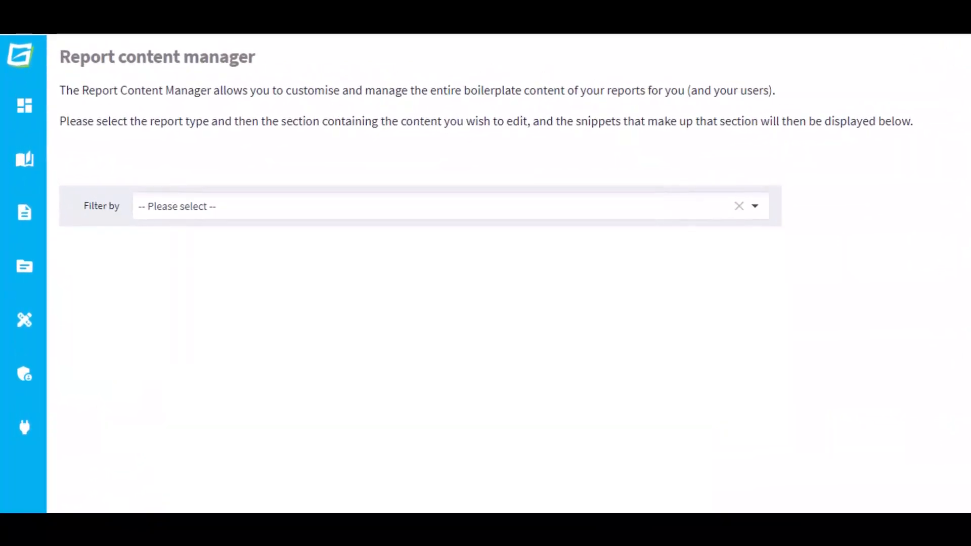
{"action": "left_click", "coordinate": [757, 209]}
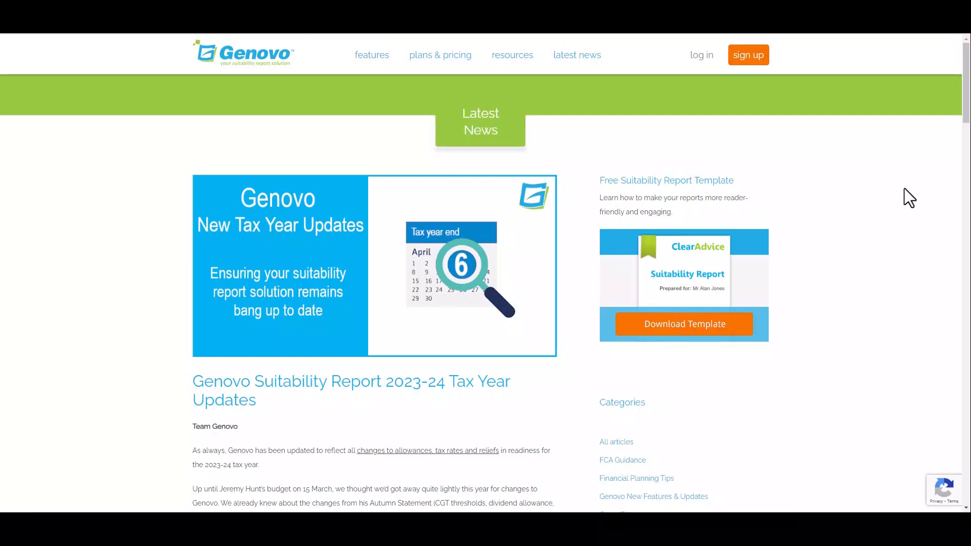
- Read through the Genovo Suitability Report 2023-24 Tax Year Updates article, including its Section Wizards and Report Content Manager update tables
{"action": "scroll", "coordinate": [904, 188], "scroll_direction": "down", "scroll_amount": 4}
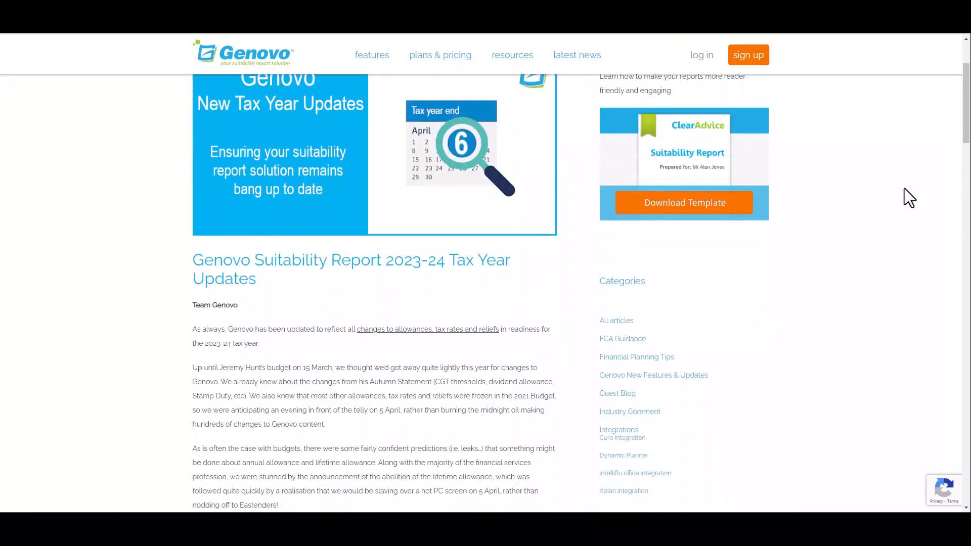
{"action": "scroll", "coordinate": [904, 188], "scroll_direction": "down", "scroll_amount": 6}
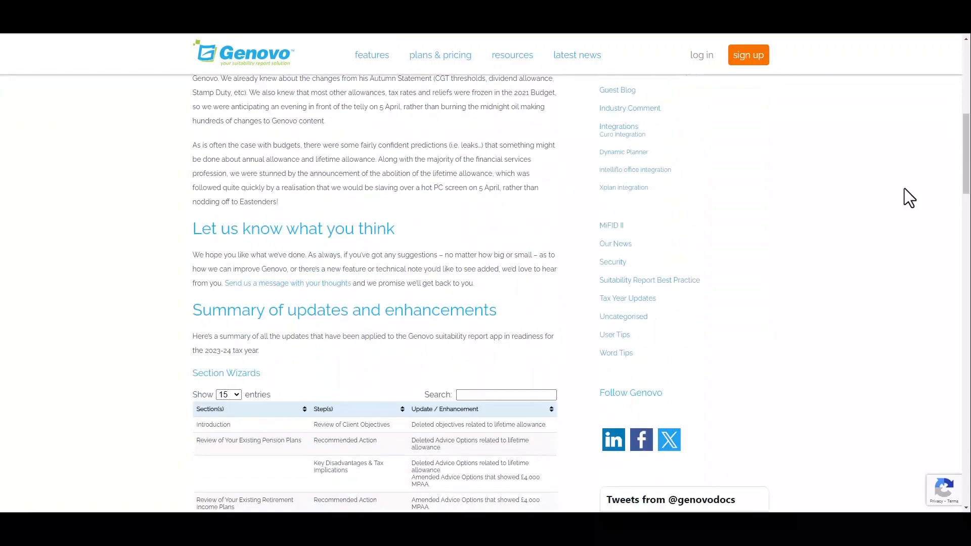
{"action": "scroll", "coordinate": [904, 189], "scroll_direction": "down", "scroll_amount": 6}
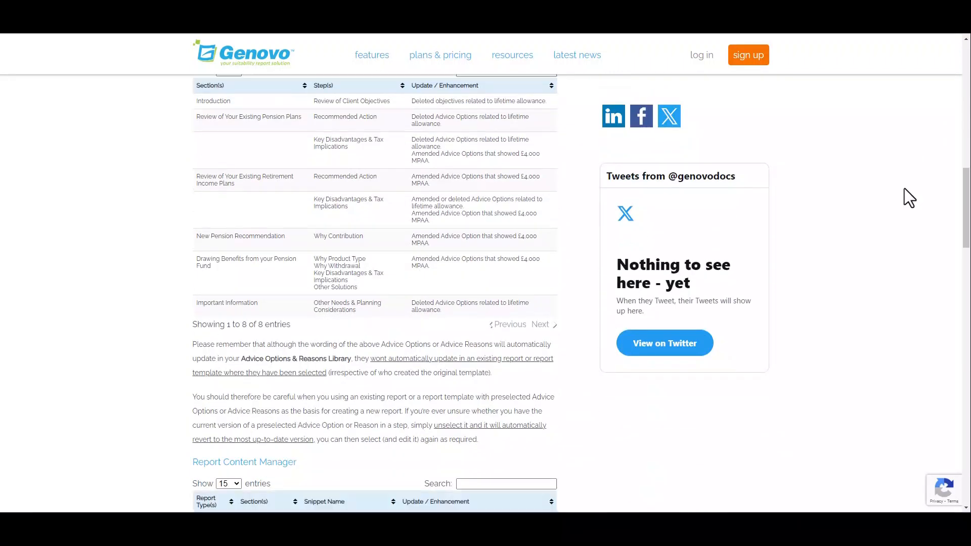
{"action": "scroll", "coordinate": [904, 188], "scroll_direction": "down", "scroll_amount": 6}
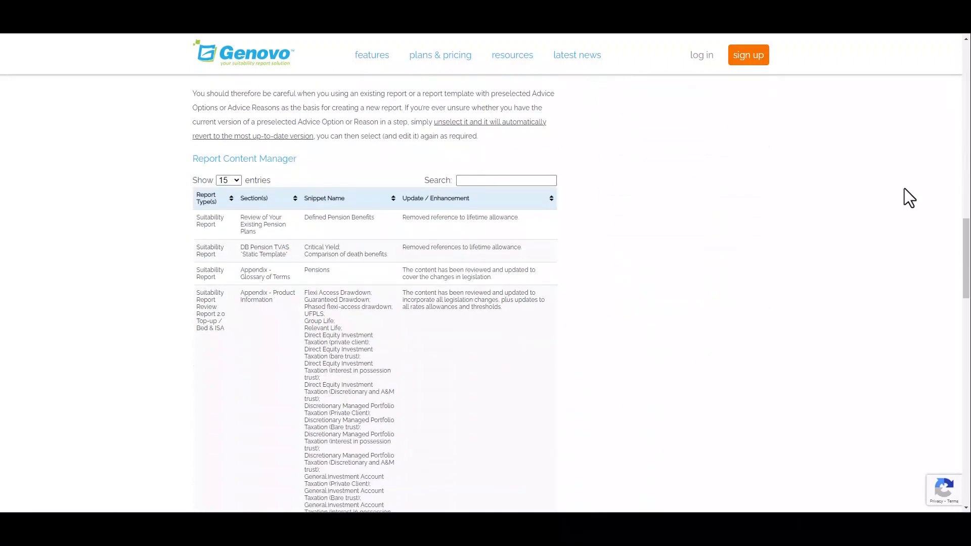
{"action": "scroll", "coordinate": [905, 188], "scroll_direction": "down", "scroll_amount": 6}
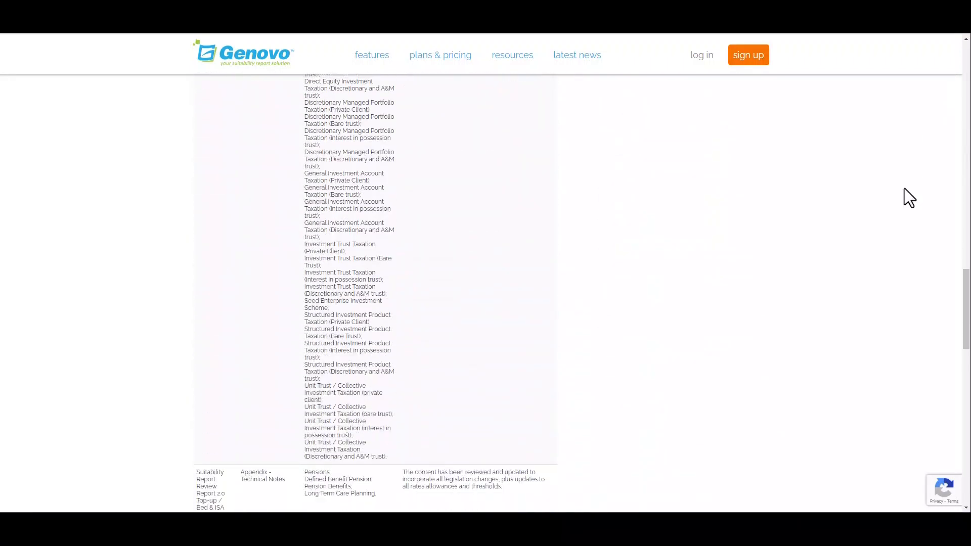
{"action": "scroll", "coordinate": [904, 189], "scroll_direction": "down", "scroll_amount": 4}
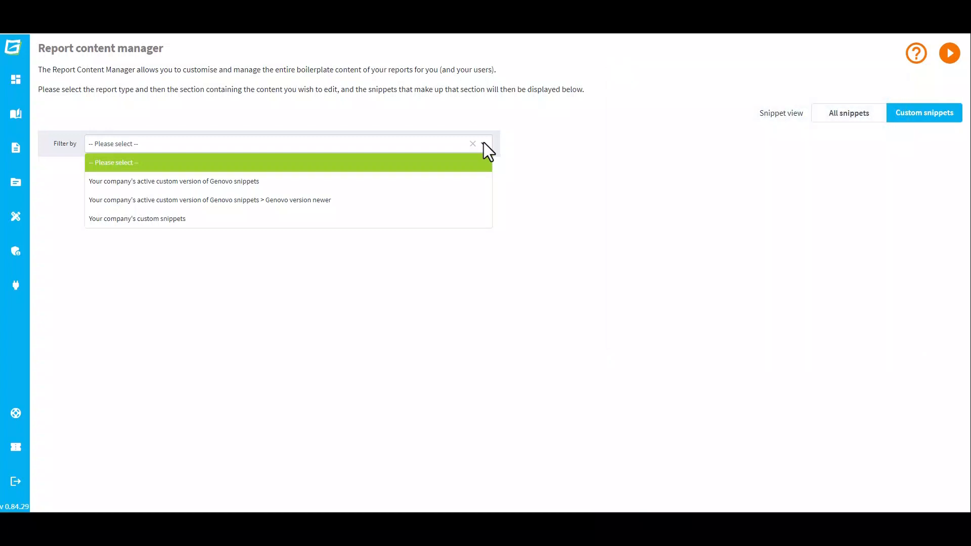
- Filter for active custom versions where the Genovo version is newer, and make Genovo's version of the Pensions snippet active
{"action": "left_click", "coordinate": [456, 199]}
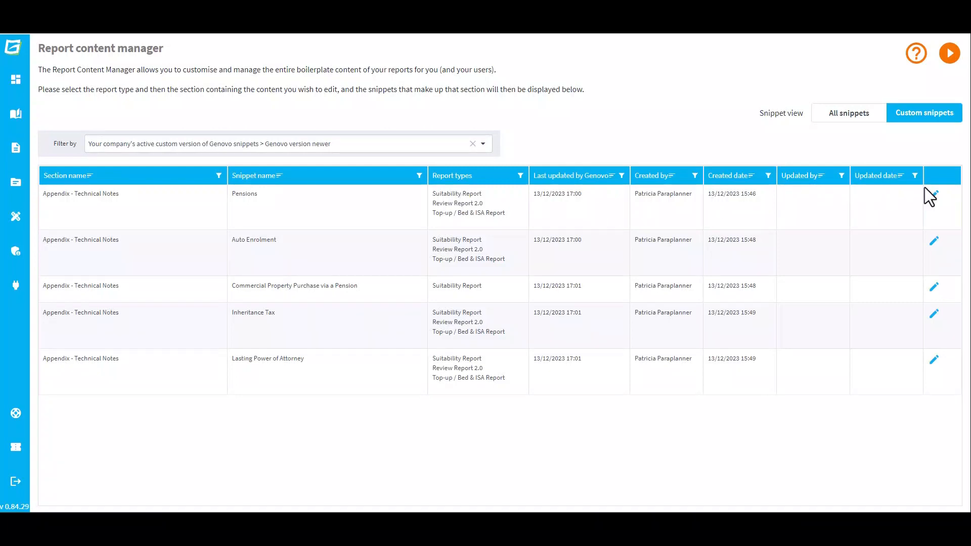
{"action": "left_click", "coordinate": [935, 198]}
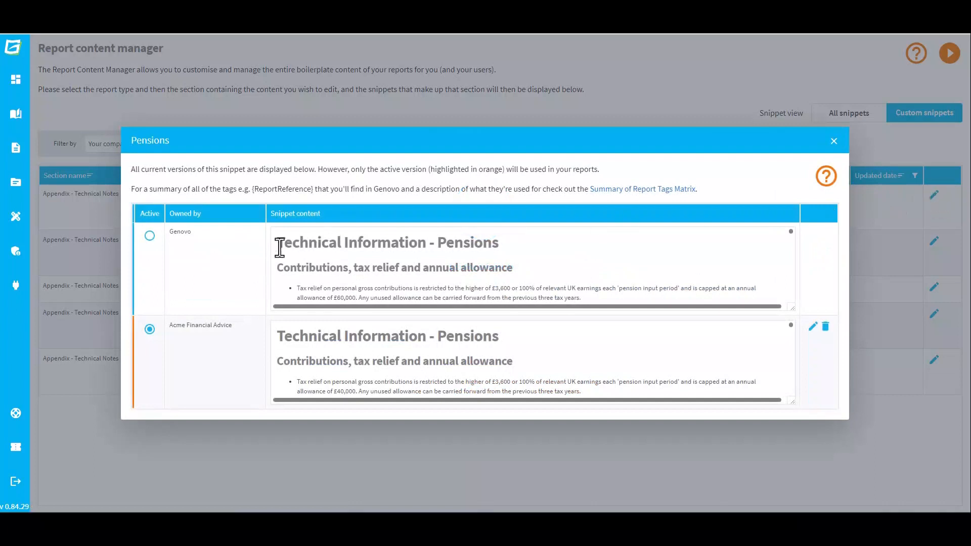
{"action": "left_click", "coordinate": [149, 236]}
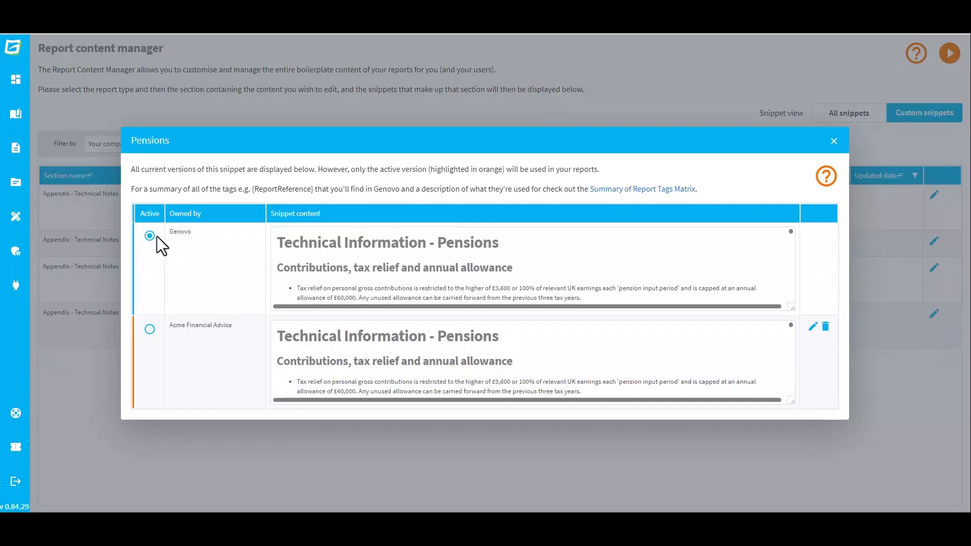
{"action": "left_click", "coordinate": [834, 142]}
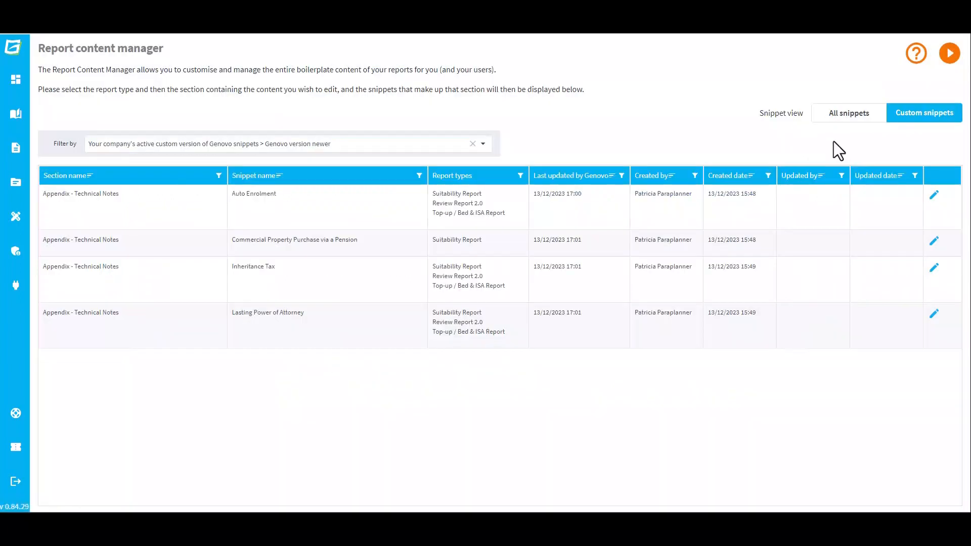